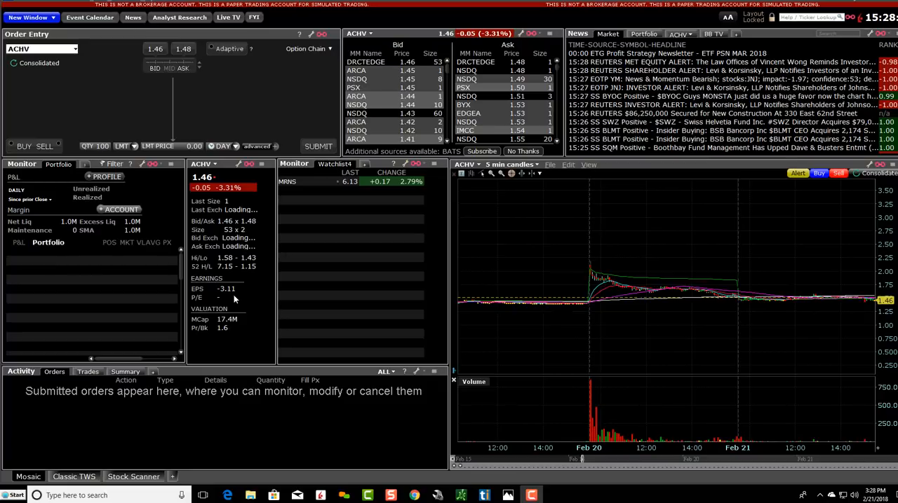
Step: Switch to Chrome and view the Bullish Bears Facebook group and the bullishbears.com home page
mouse_move(416, 493)
click(421, 469)
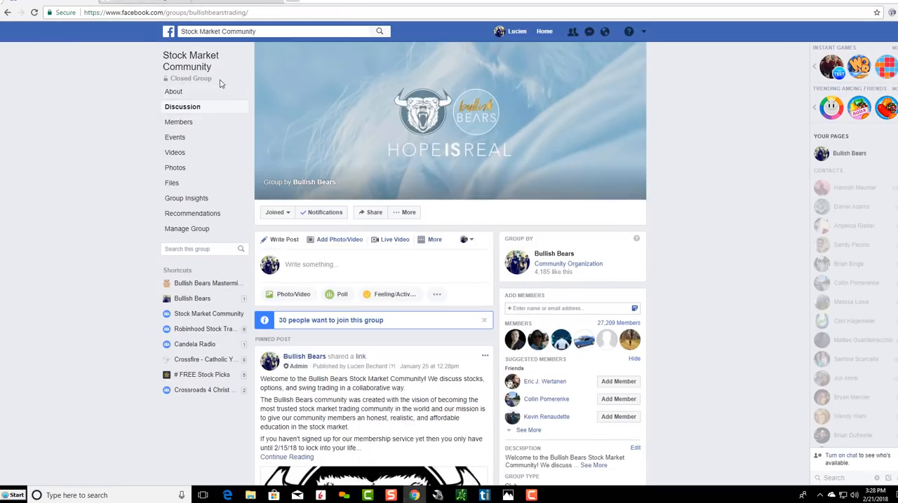
click(142, 2)
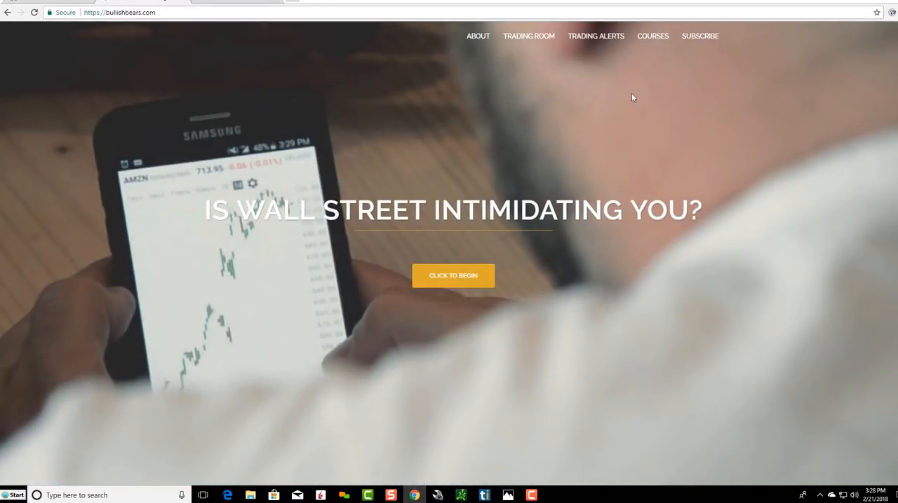
mouse_move(642, 44)
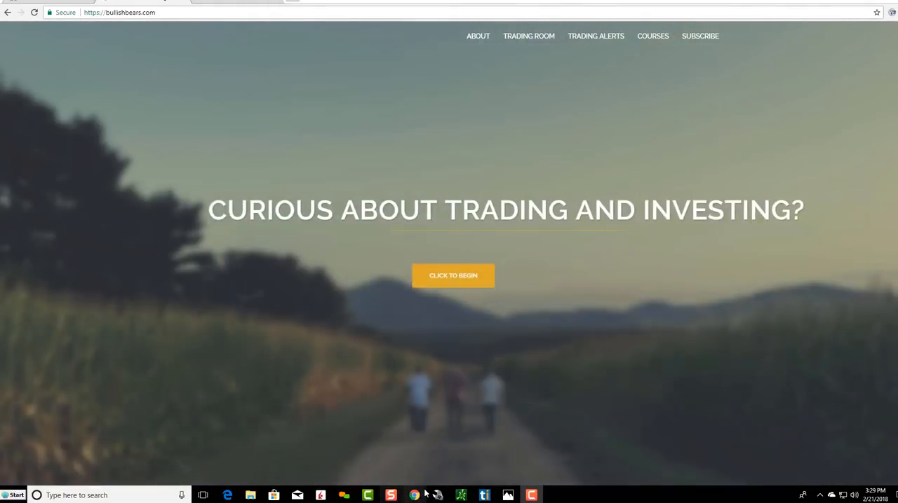
mouse_move(320, 495)
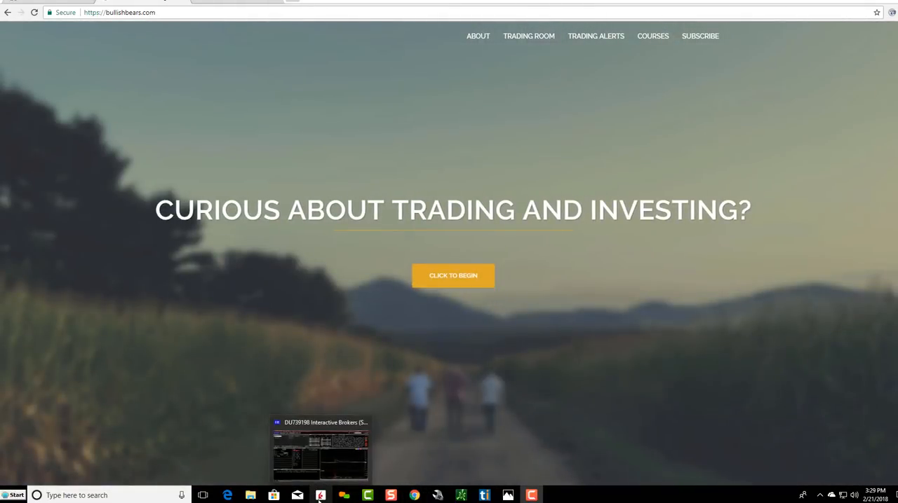
Step: Switch back to Trader Workstation and add the Standard Mosaic layout from the layout library
click(299, 461)
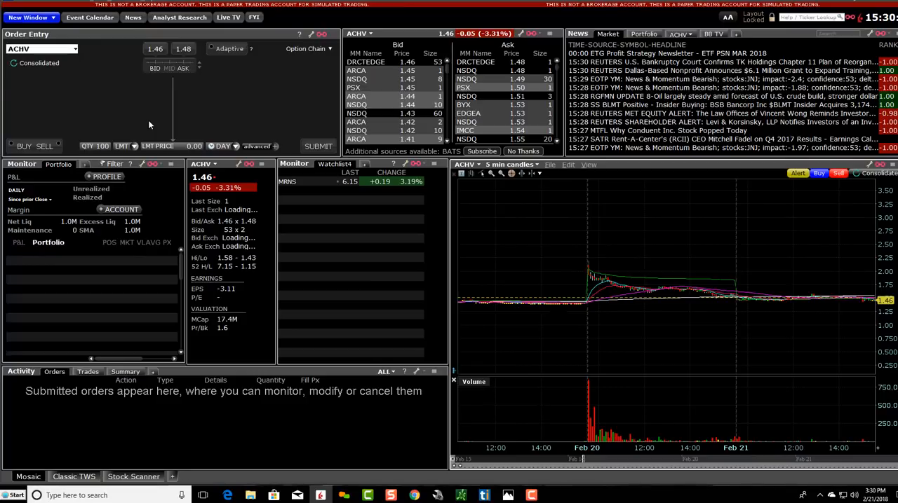
click(96, 3)
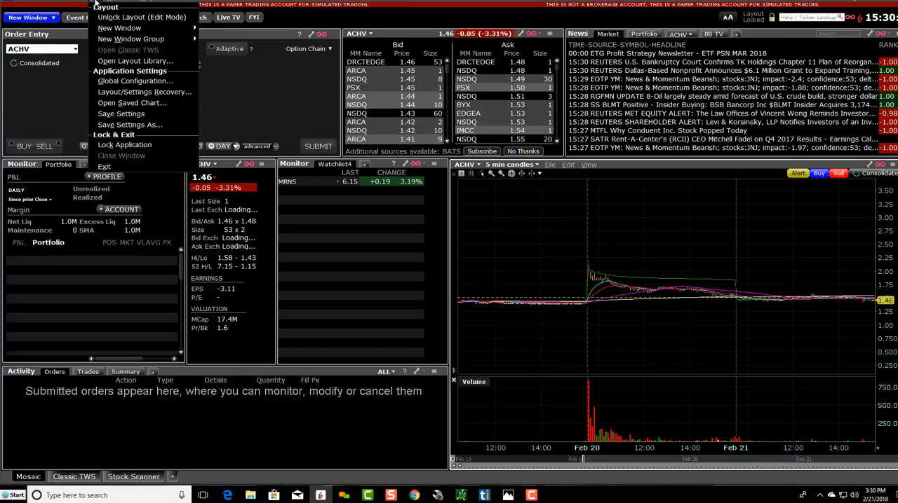
click(105, 62)
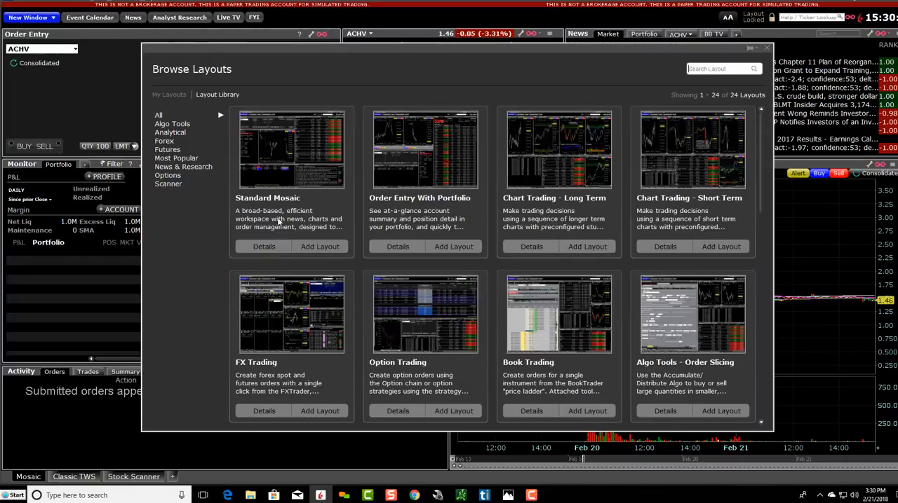
click(320, 247)
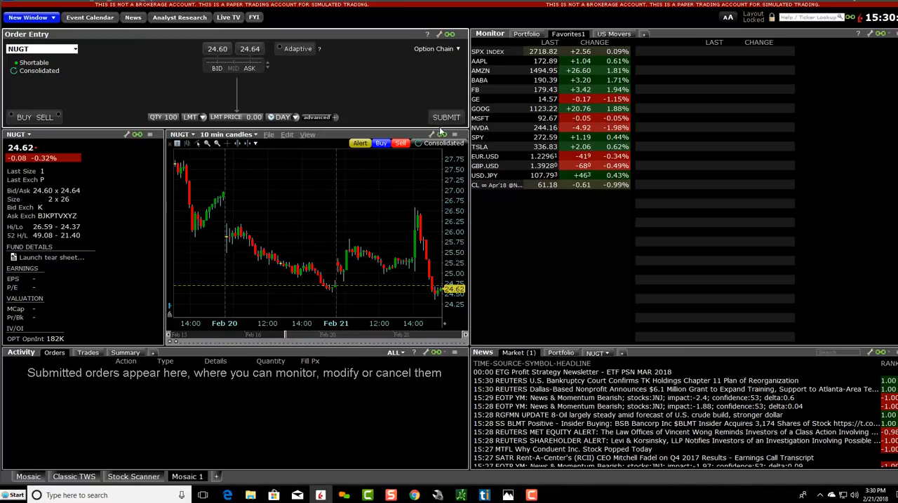
Step: Load USD.JPY from the Favorites1 watchlist into the linked windows and unlock the Mosaic 1 layout for editing
click(471, 175)
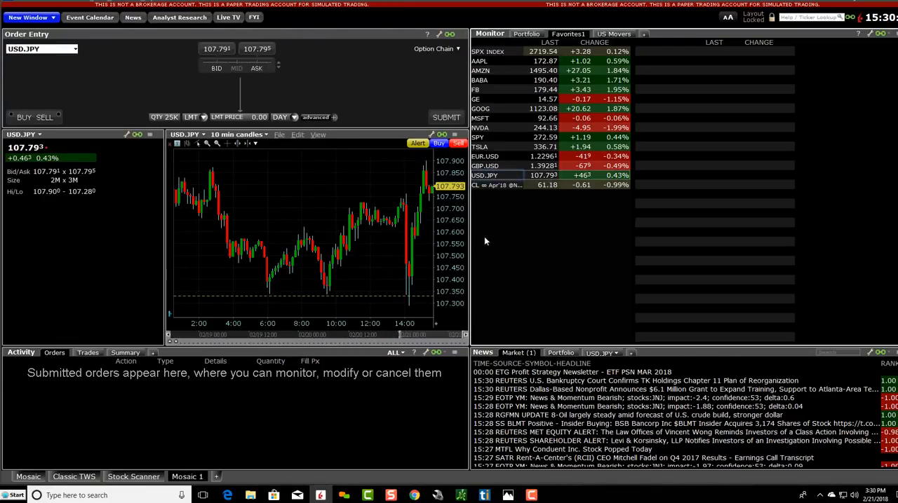
click(753, 15)
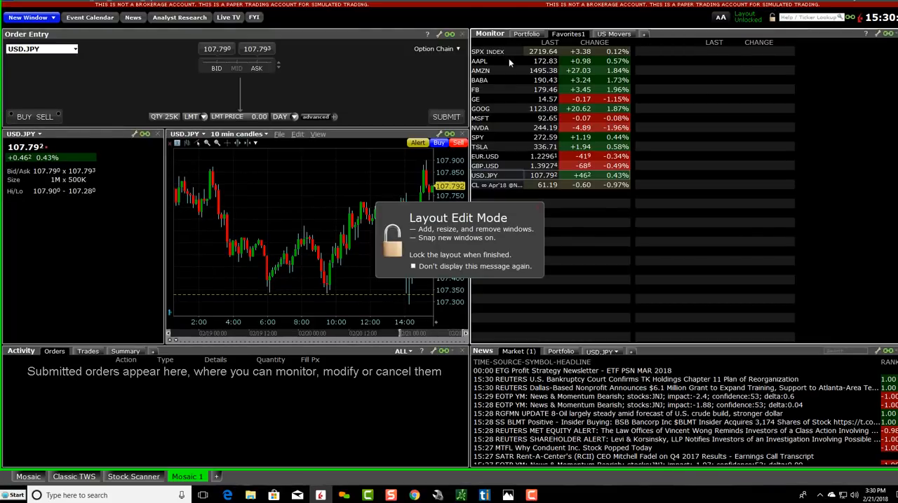
Step: Remove the Order Entry window from the Mosaic 1 layout, discarding its changes
mouse_move(464, 44)
mouse_down()
mouse_move(296, 39)
mouse_move(452, 38)
mouse_move(467, 37)
mouse_move(324, 32)
mouse_move(466, 28)
mouse_up()
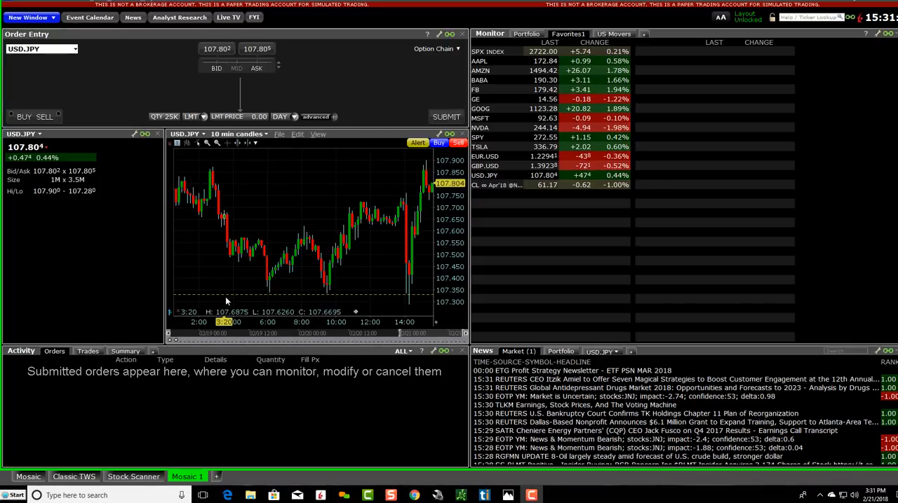
click(461, 34)
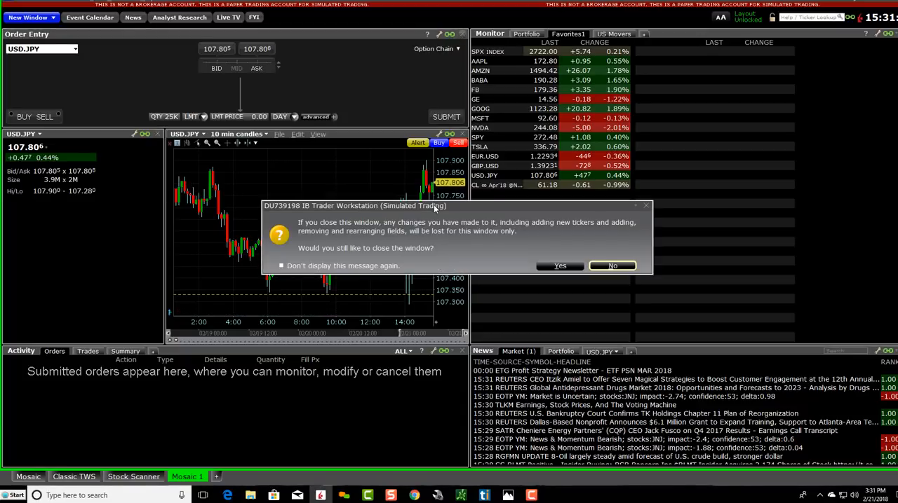
click(559, 267)
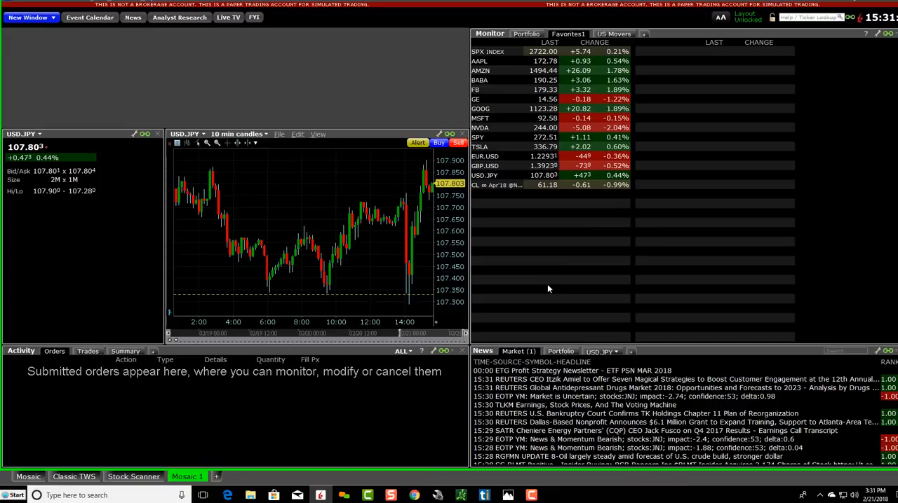
Step: Add a new Order Entry window and snap it into the upper-left corner of the layout
click(93, 2)
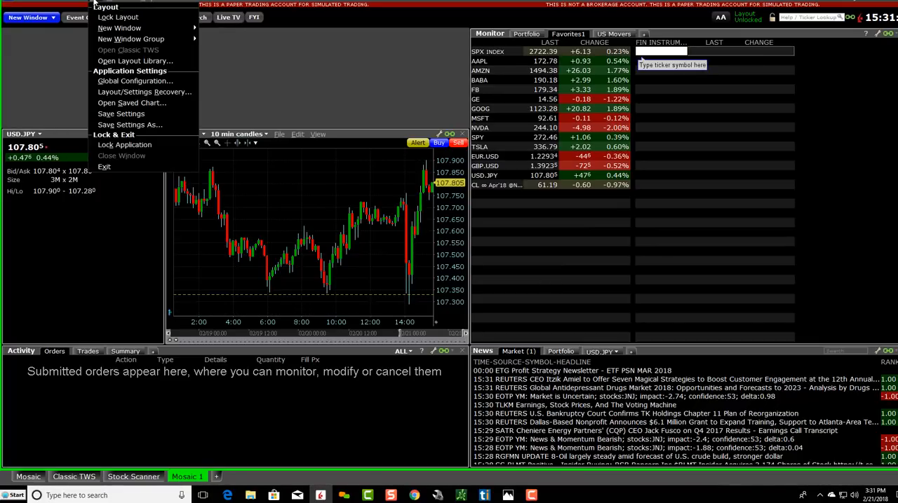
mouse_move(110, 28)
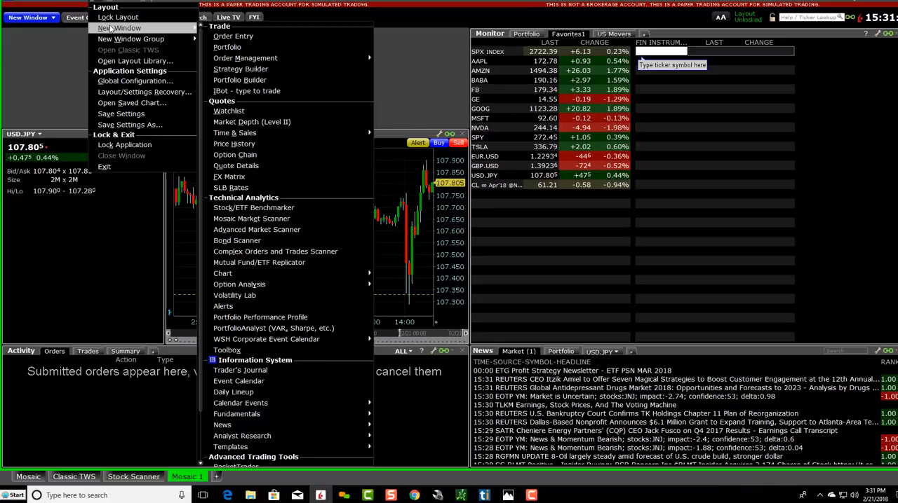
click(237, 37)
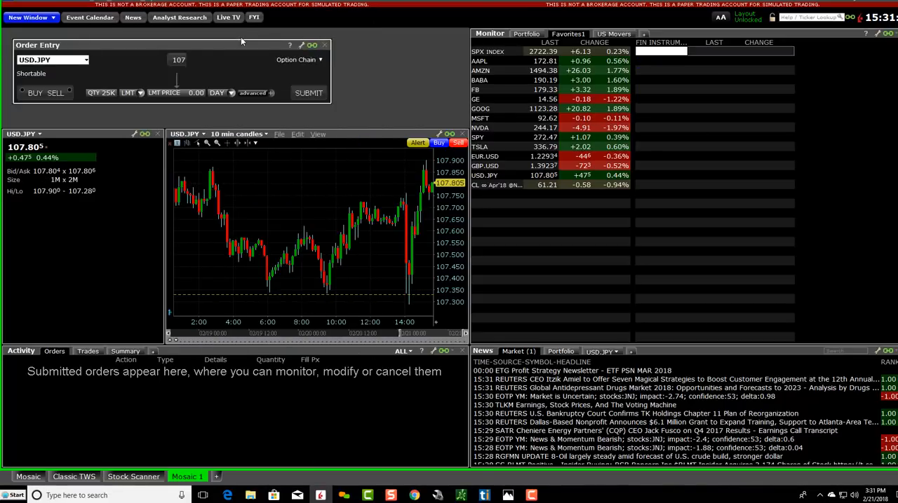
drag(85, 45, 78, 35)
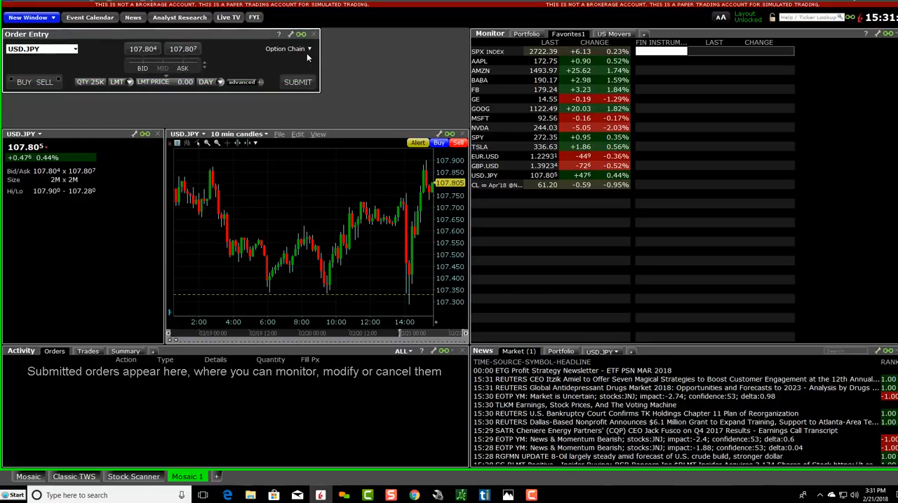
Step: Enlarge the Order Entry window until it reaches the Monitor window beside it and the quote and chart windows below
drag(319, 54, 451, 54)
drag(412, 93, 418, 131)
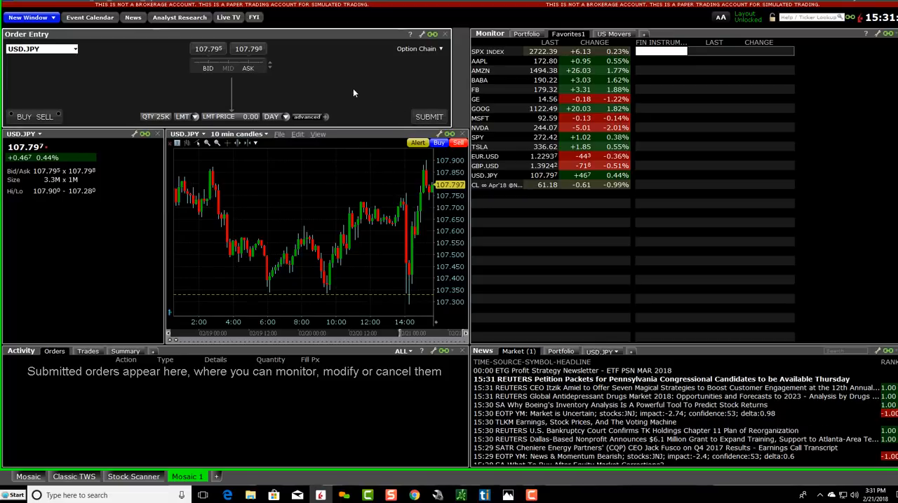
drag(451, 89, 468, 88)
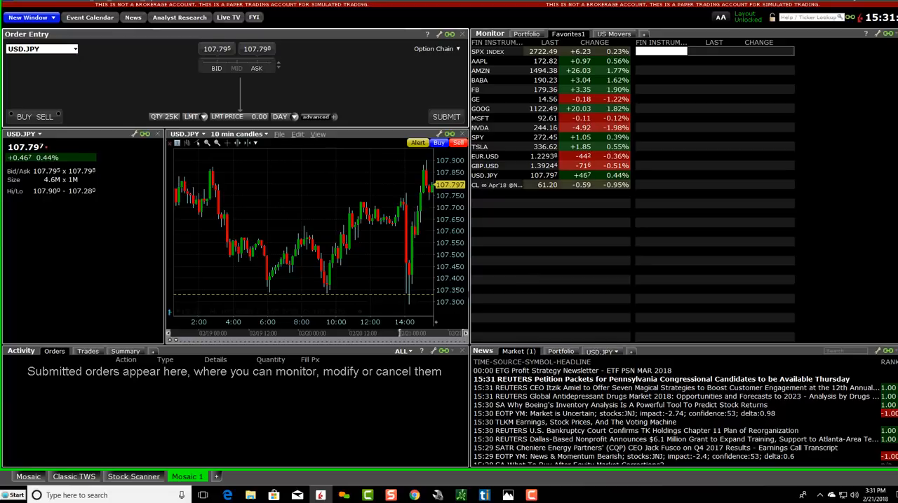
Step: Check the reference layout screenshot in Photos, and remove the USD.JPY quote details window from the Trader Workstation layout
click(508, 495)
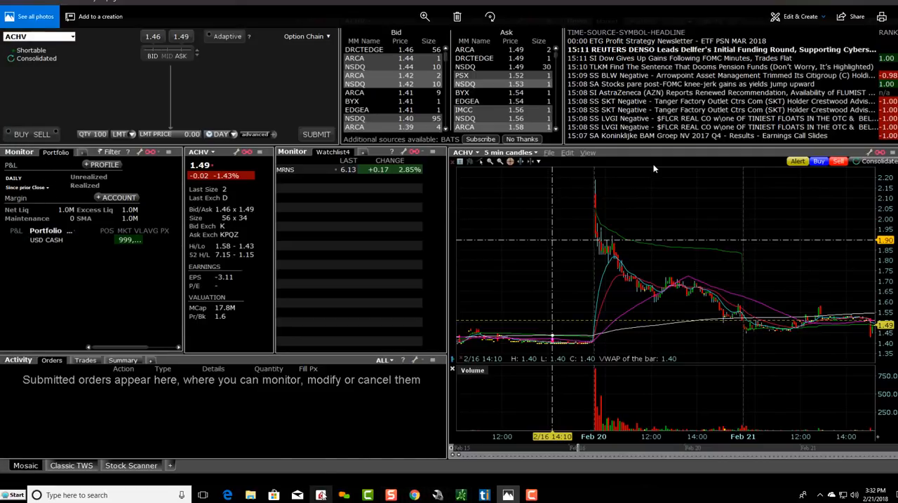
click(321, 495)
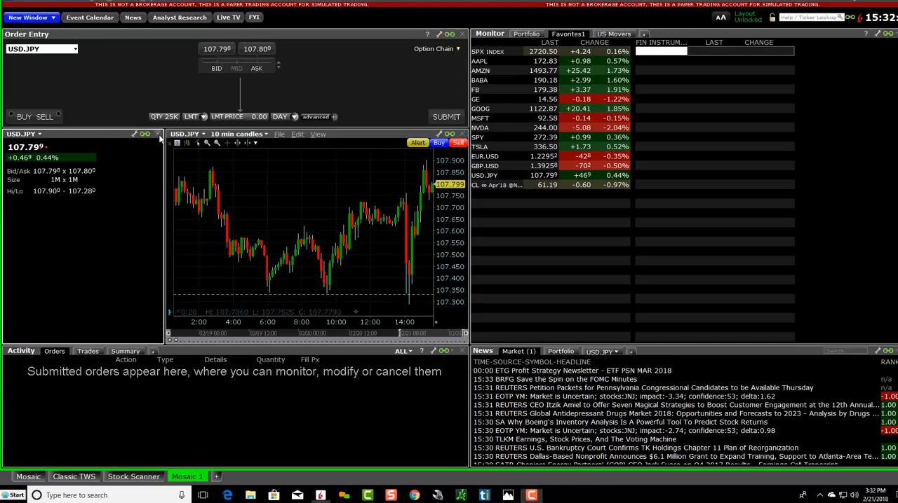
click(158, 134)
click(561, 267)
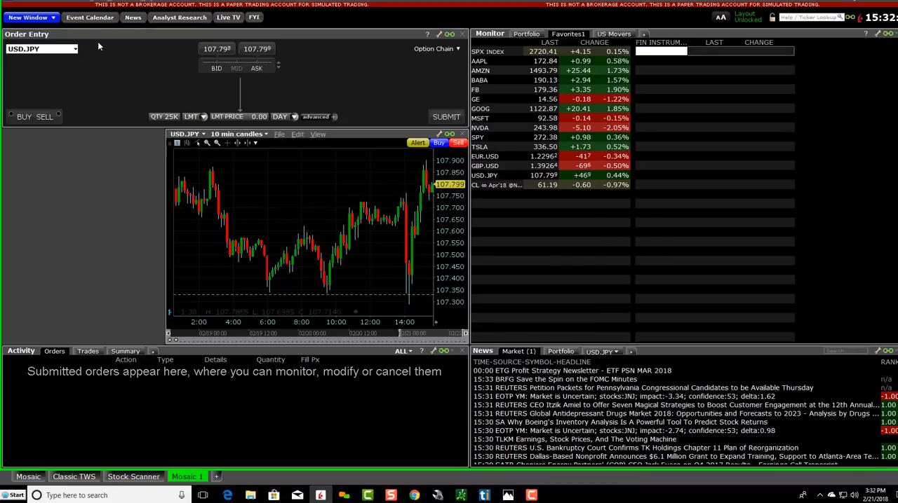
Step: Add a Portfolio monitor window and place it directly below Order Entry, against the layout's left edge
click(98, 3)
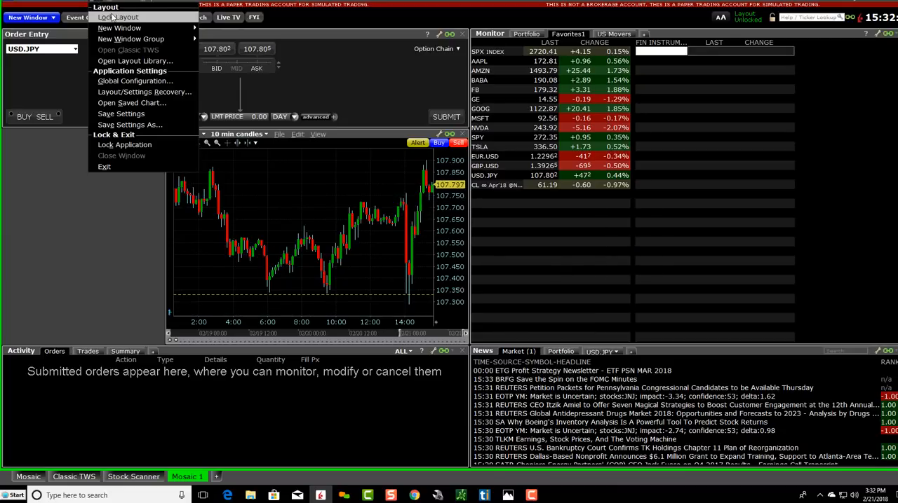
mouse_move(119, 27)
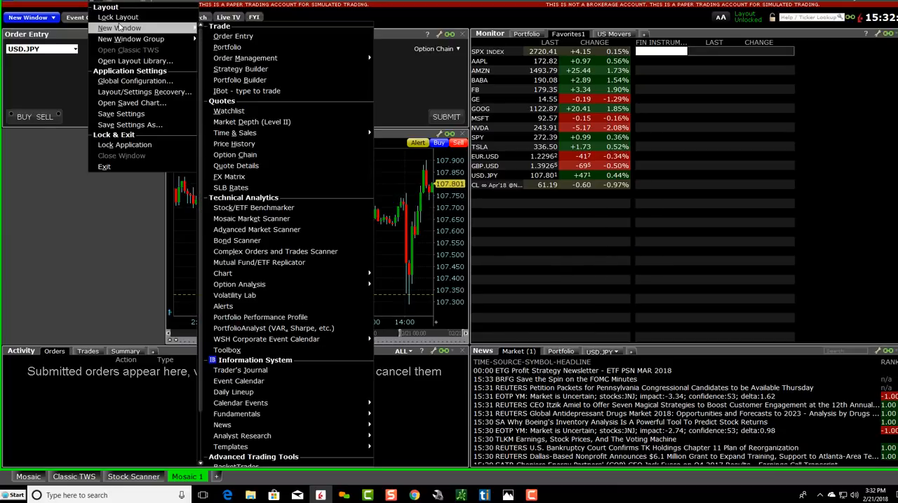
click(237, 47)
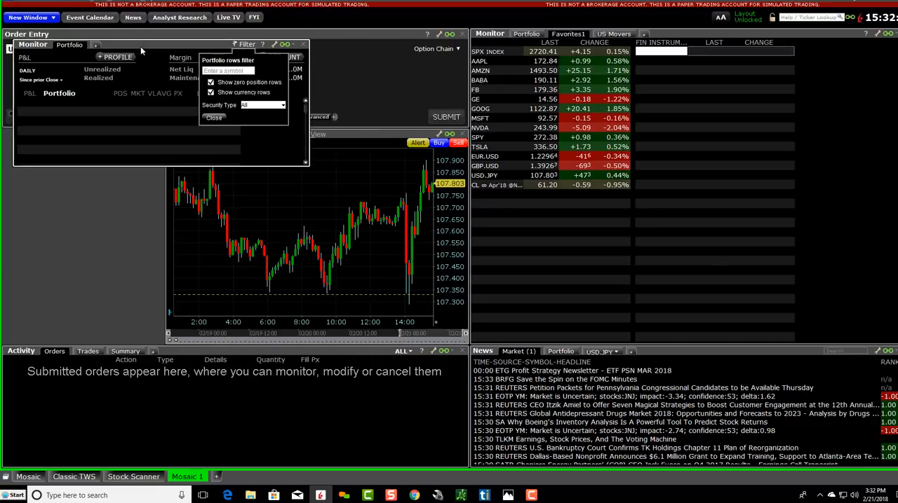
drag(140, 47, 117, 145)
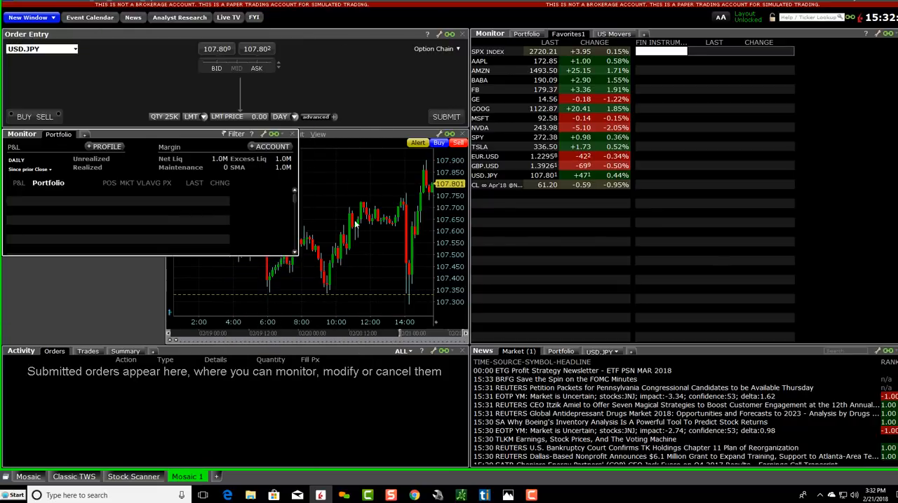
Step: Narrow the USD.JPY chart from its left side and resize the Portfolio monitor beside it, extending it down to the Activity window
drag(298, 172, 355, 184)
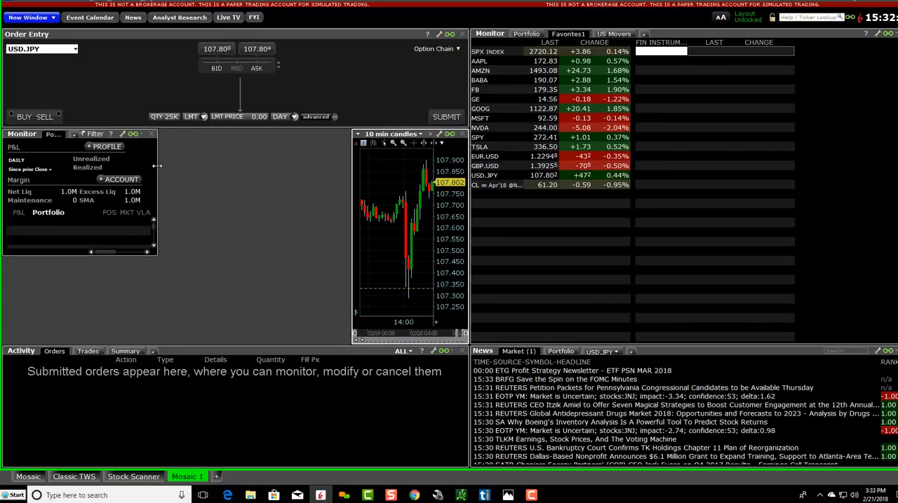
drag(157, 167, 227, 174)
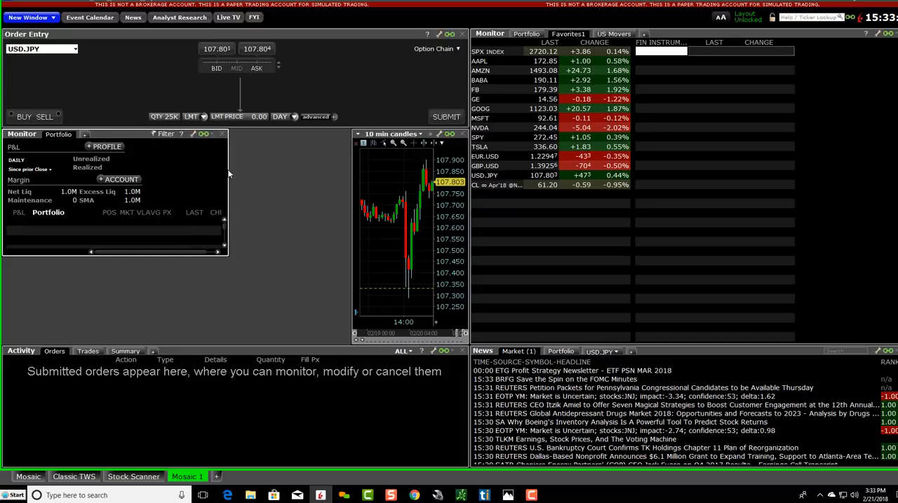
drag(161, 253, 149, 347)
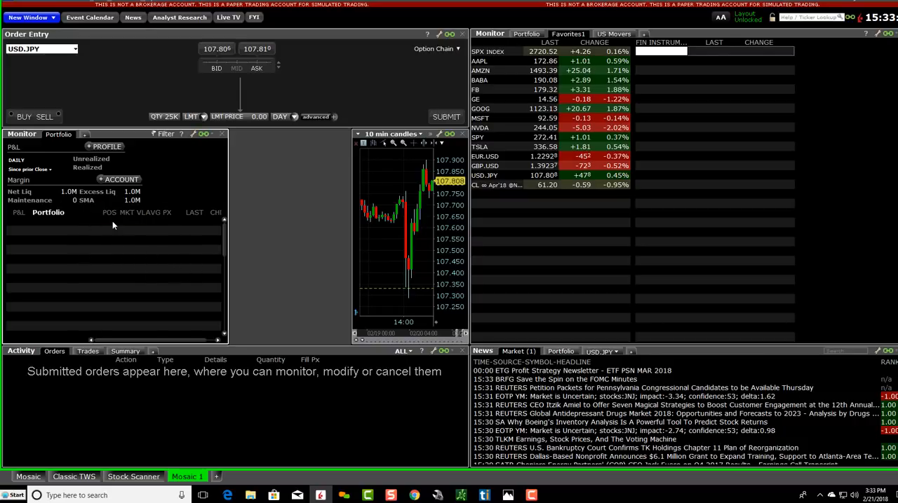
Step: Compare the arrangement with the reference layout screenshot in Photos and return to Trader Workstation
click(508, 495)
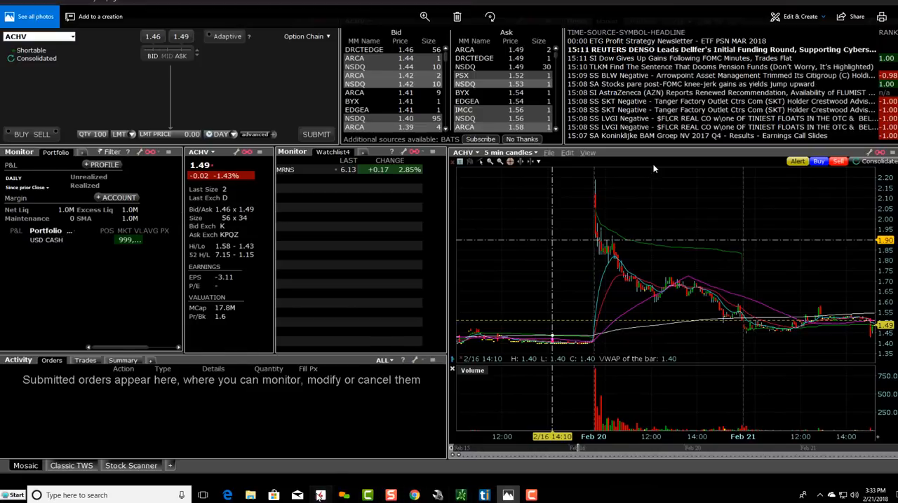
click(320, 495)
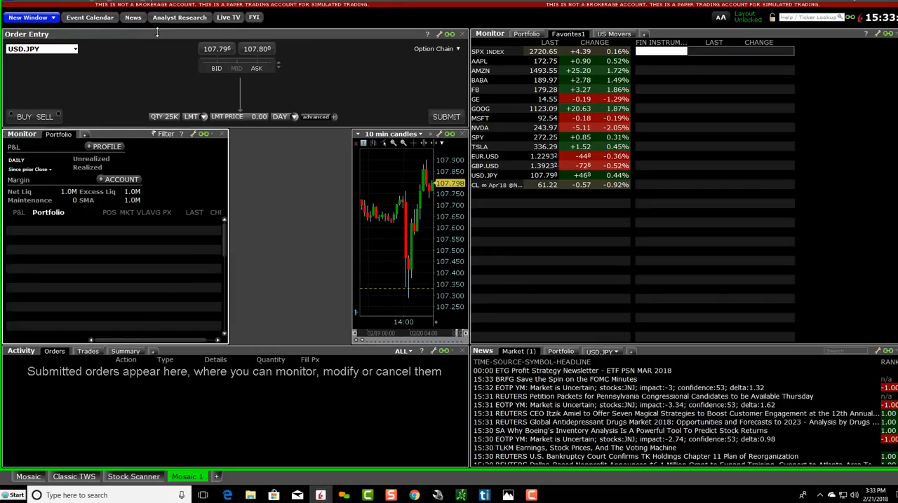
Step: Load AAPL (Apple Inc) into Order Entry by searching for the symbol by company name and choosing its contract
click(75, 49)
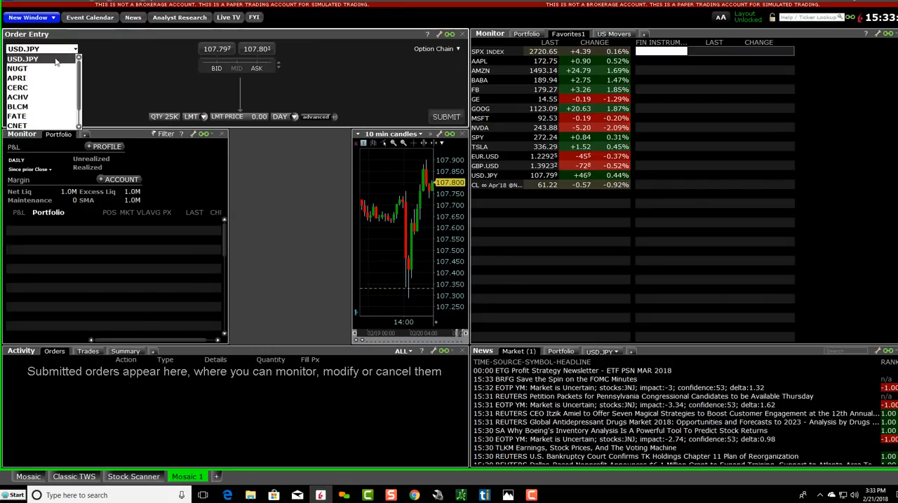
click(47, 49)
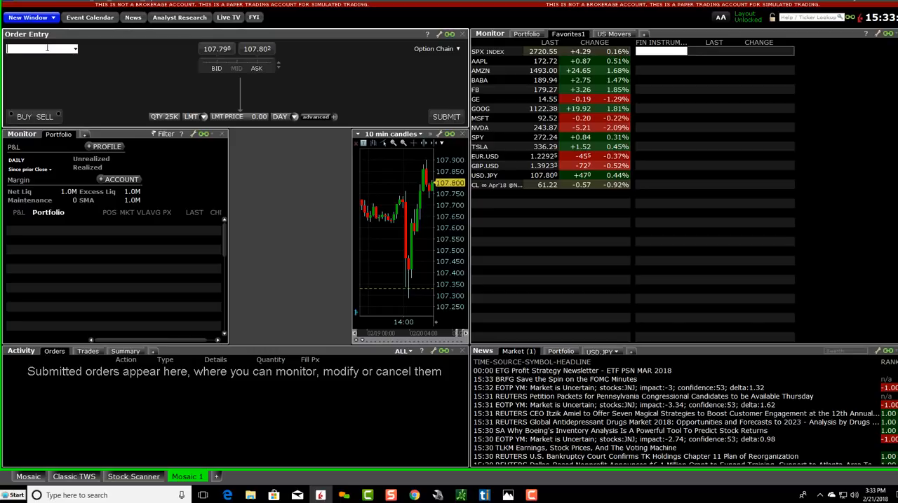
text(AAPL)
key(Return)
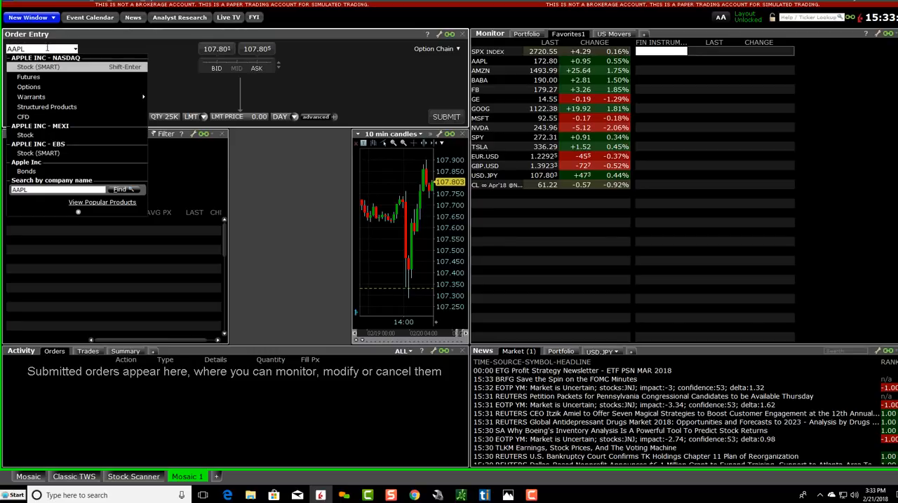
click(114, 190)
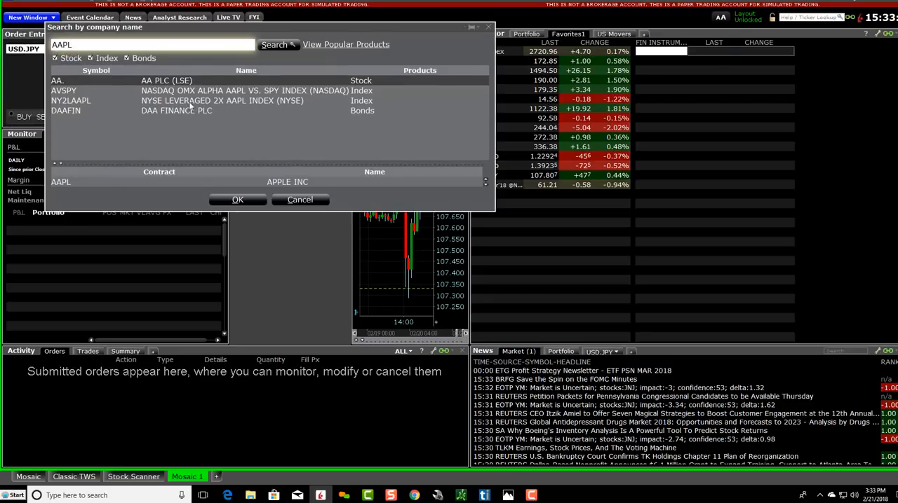
click(139, 183)
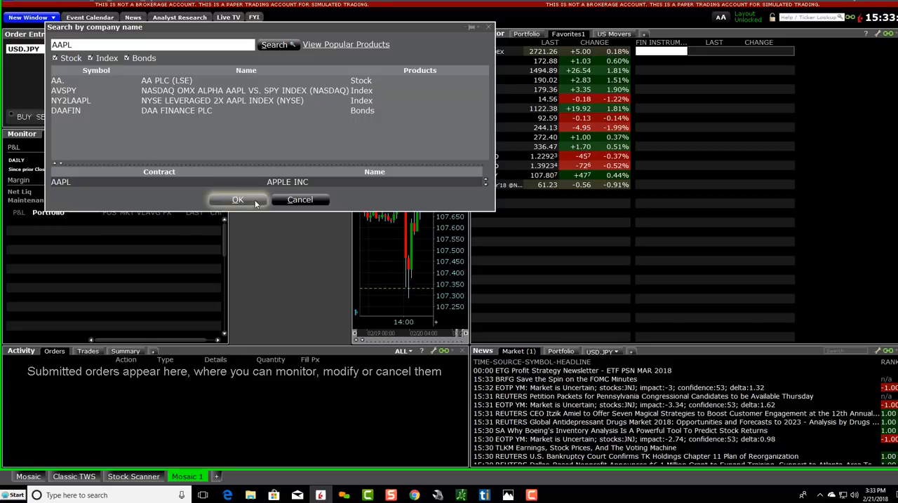
click(238, 200)
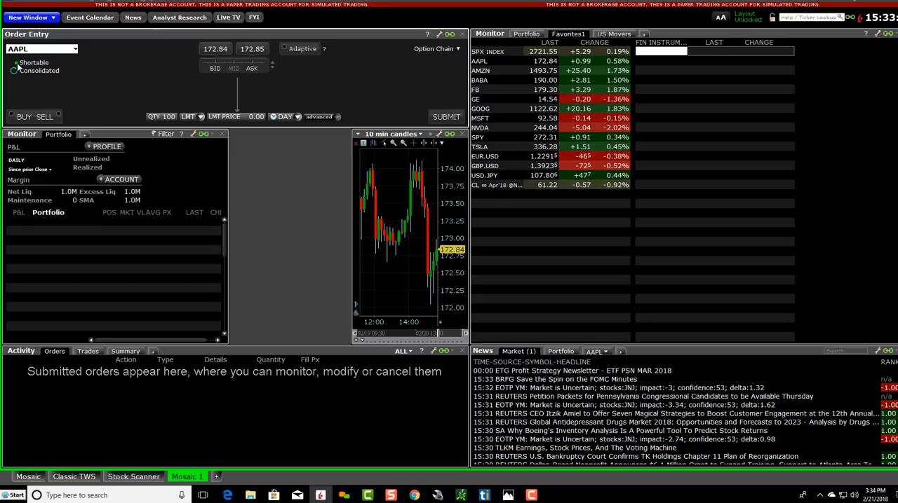
Step: Try the midpoint, bid and ask as the AAPL limit price, and pick 173.01 from the price list
mouse_move(16, 68)
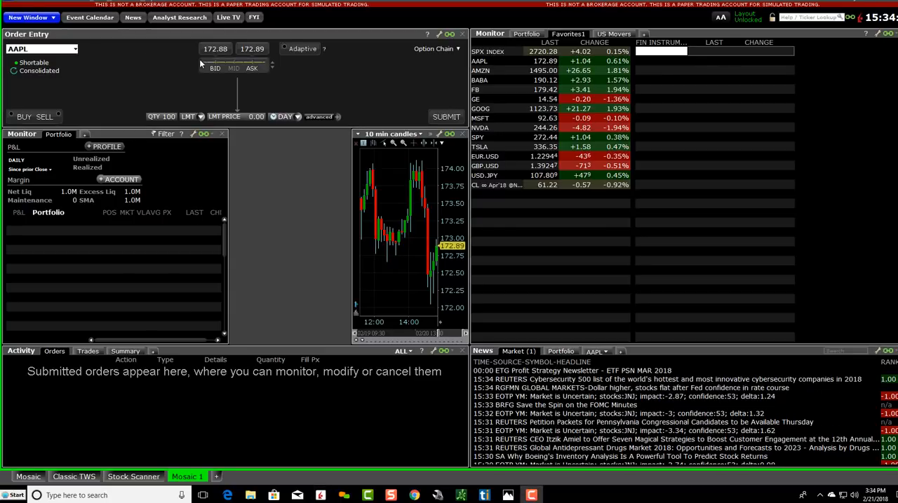
click(236, 68)
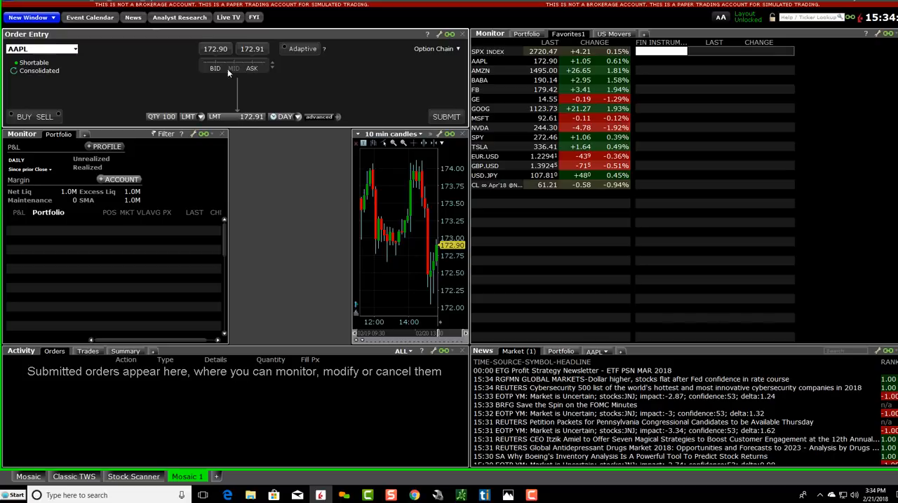
click(212, 67)
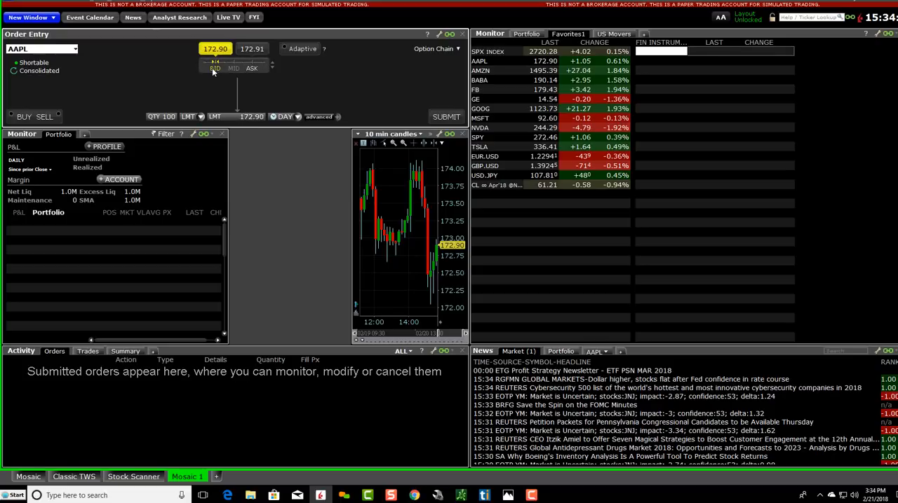
click(251, 69)
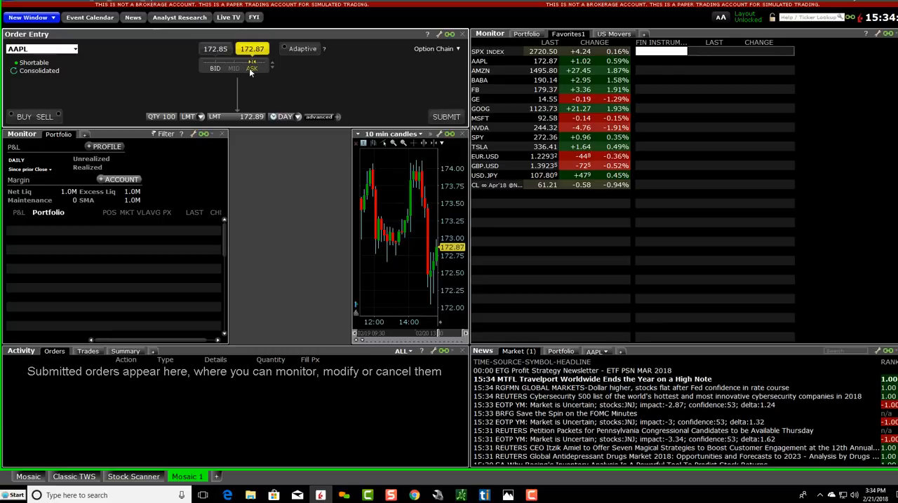
click(231, 117)
scroll(282, 89, up, 3)
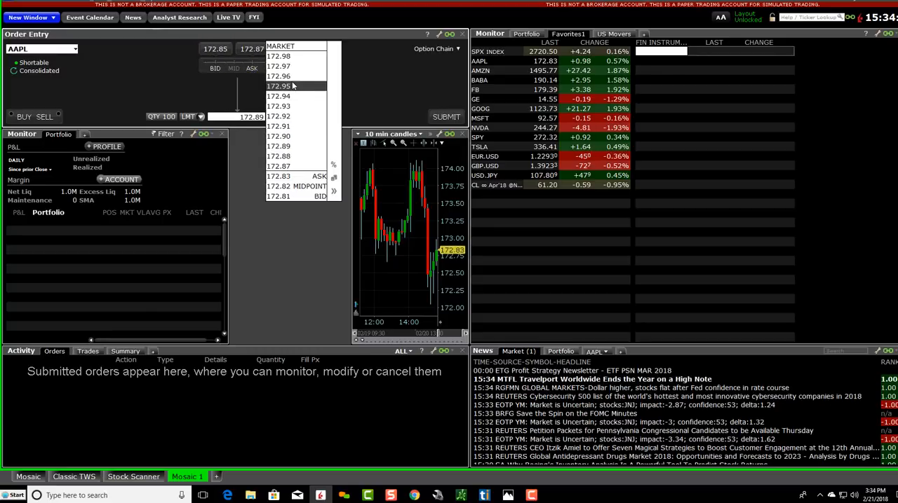
click(284, 86)
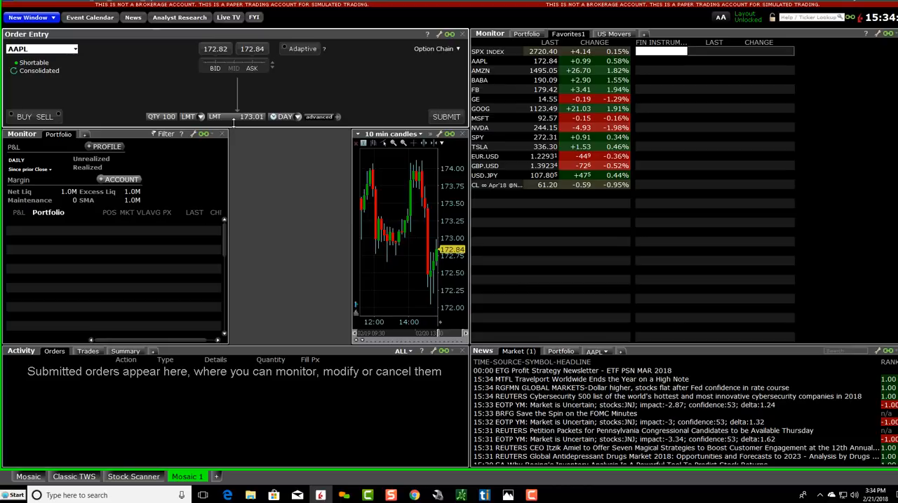
Step: Set the AAPL order quantity to 1,000 and return it to 100
click(163, 118)
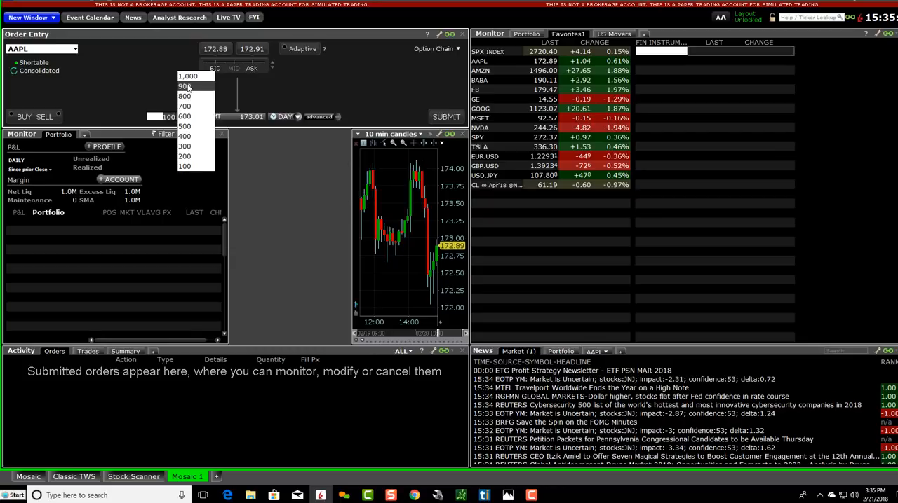
click(186, 76)
click(174, 120)
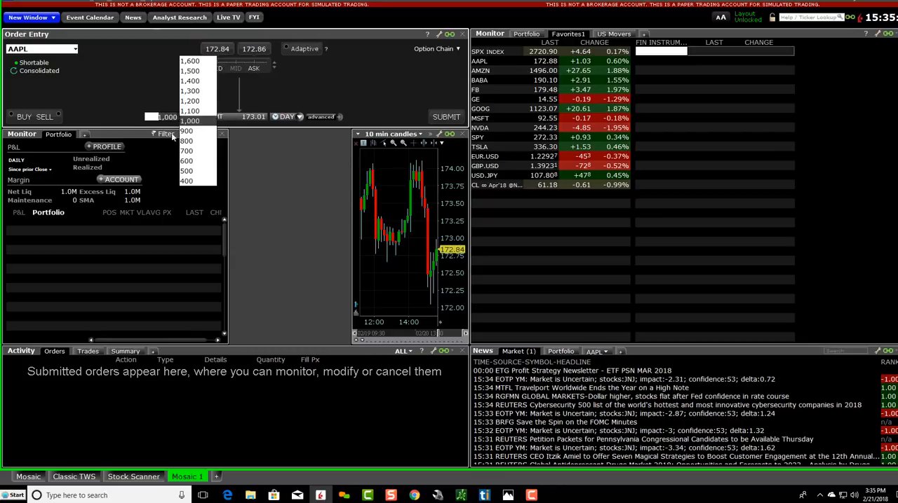
scroll(187, 168, down, 3)
click(188, 183)
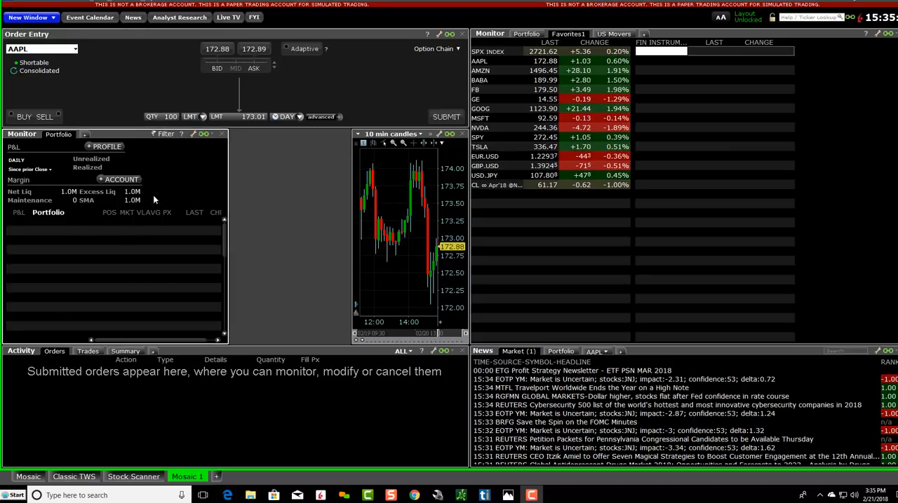
Step: Try the Buy side, switch the AAPL order to Sell, and take the ask as its limit price, 172.70
click(17, 117)
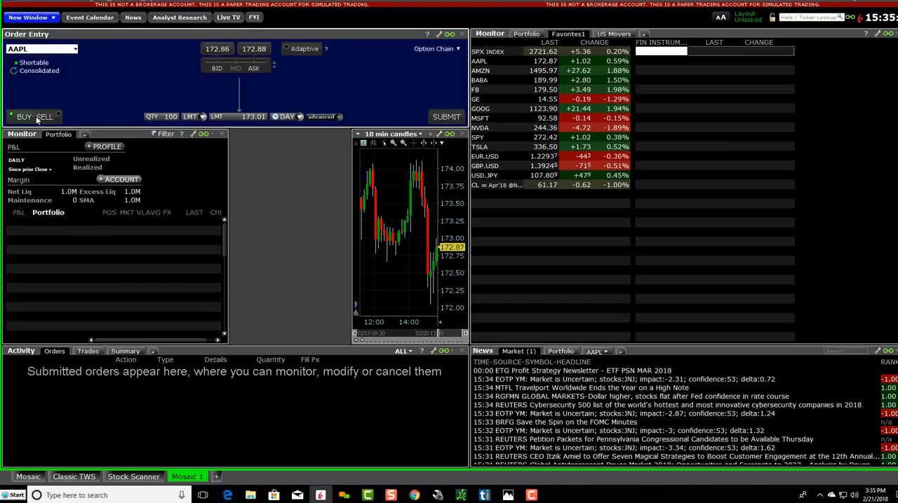
click(18, 118)
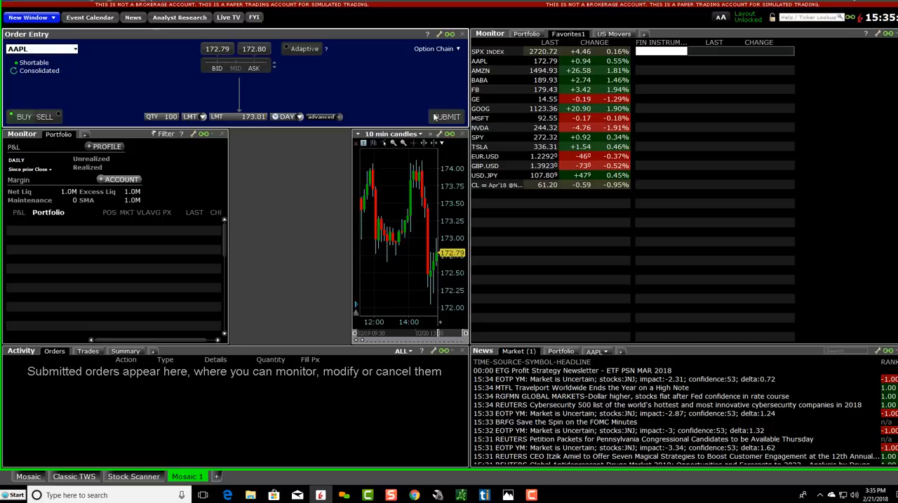
click(43, 116)
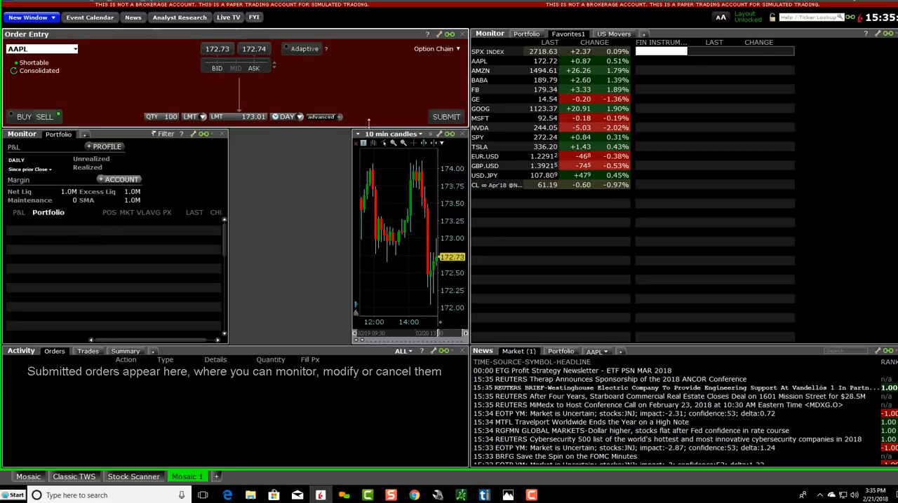
click(216, 69)
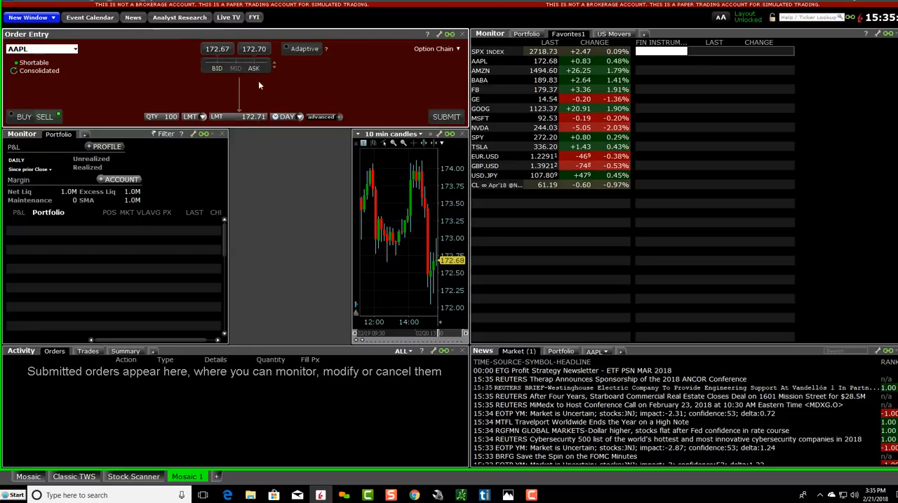
click(254, 67)
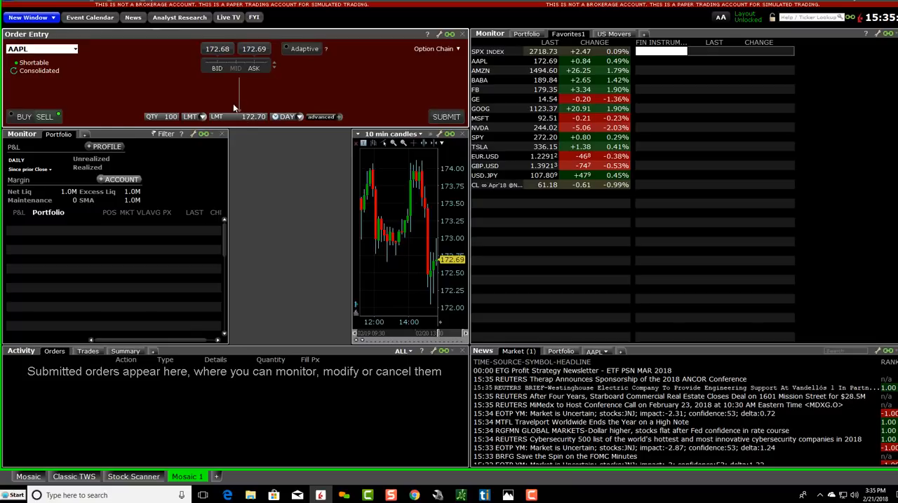
click(47, 119)
click(47, 118)
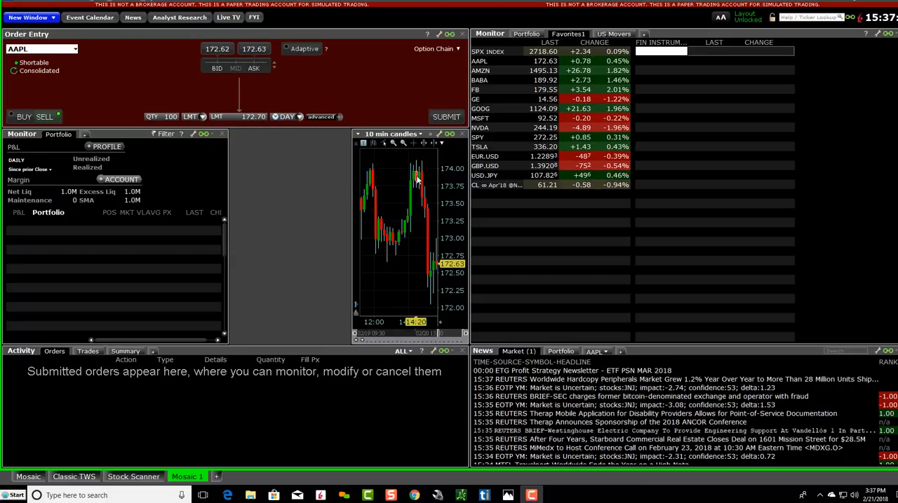
Step: Remove the 10-minute candle chart from the layout and check the reference layout screenshot in Photos
click(463, 137)
click(559, 266)
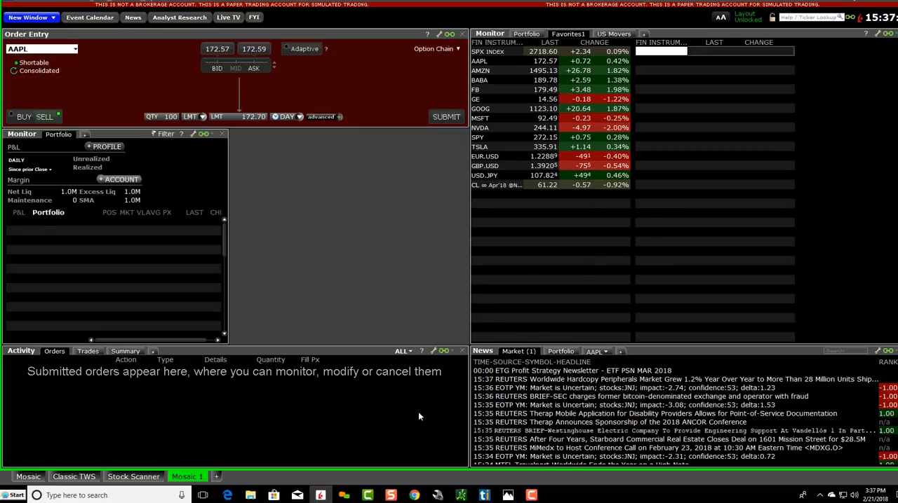
click(507, 495)
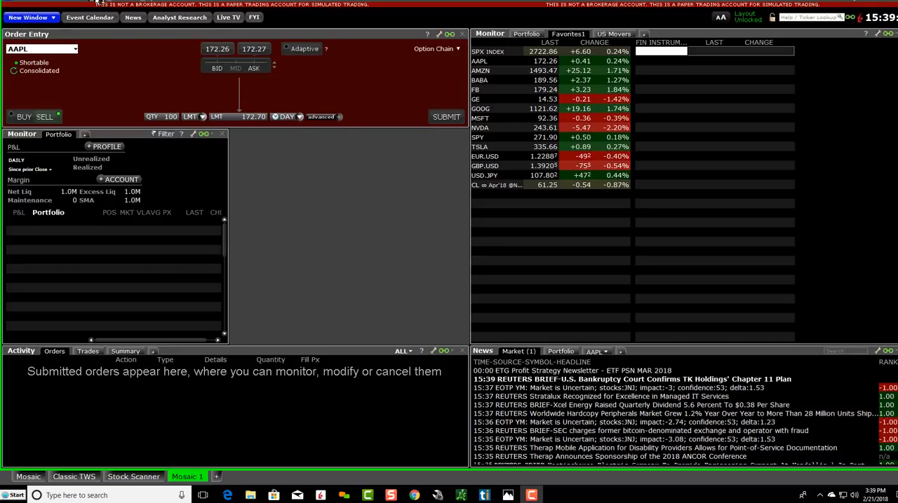
Step: Add a Quote Details window for AAPL and place it below Order Entry, directly beside the Portfolio monitor
click(96, 3)
mouse_move(140, 39)
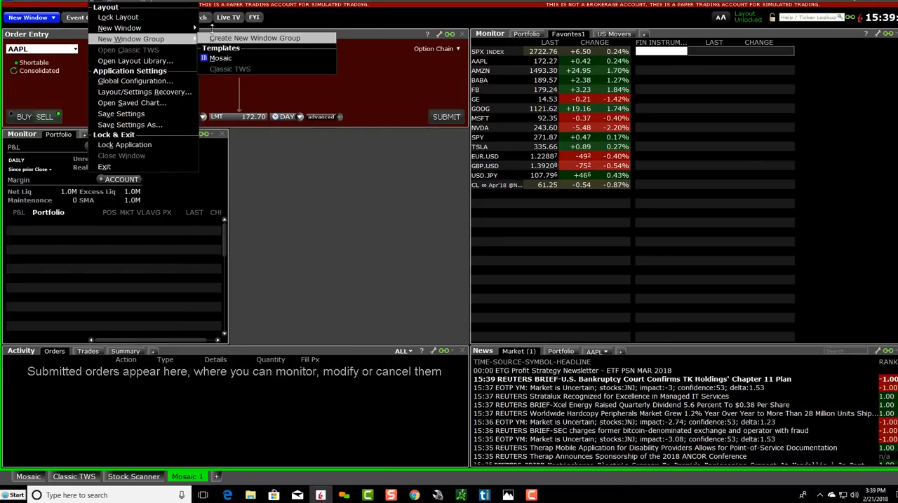
mouse_move(193, 28)
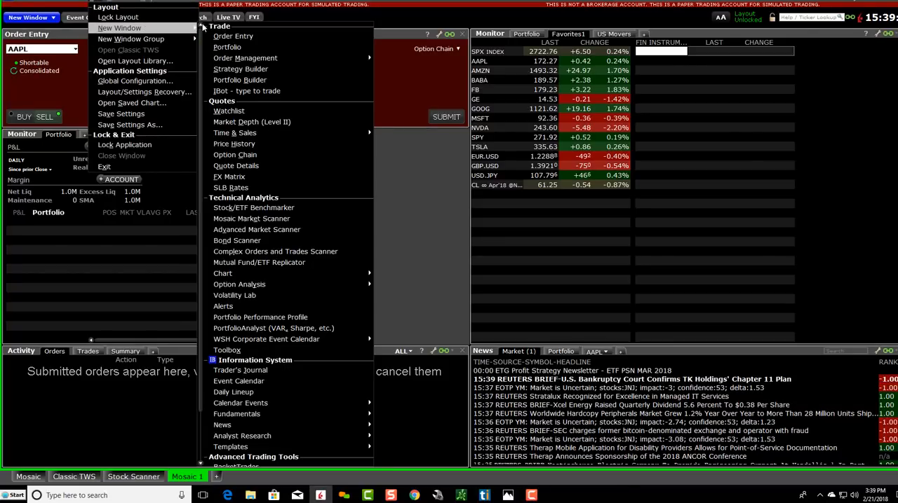
click(260, 166)
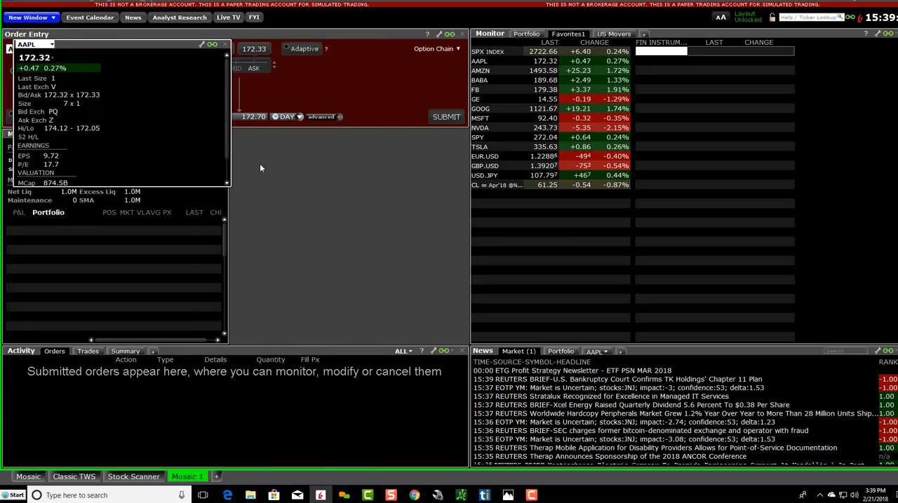
drag(97, 45, 313, 134)
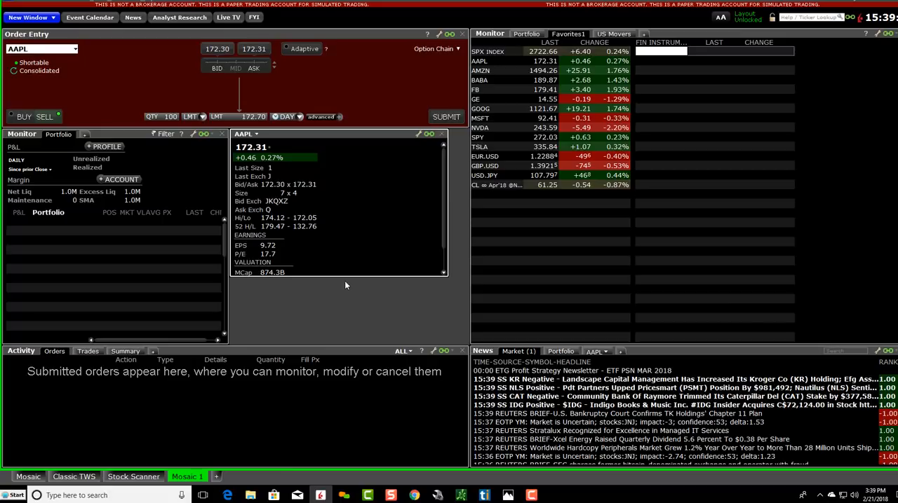
Step: Extend the AAPL quote details window down to the Activity window and narrow it to fit its quote data
drag(343, 276, 345, 340)
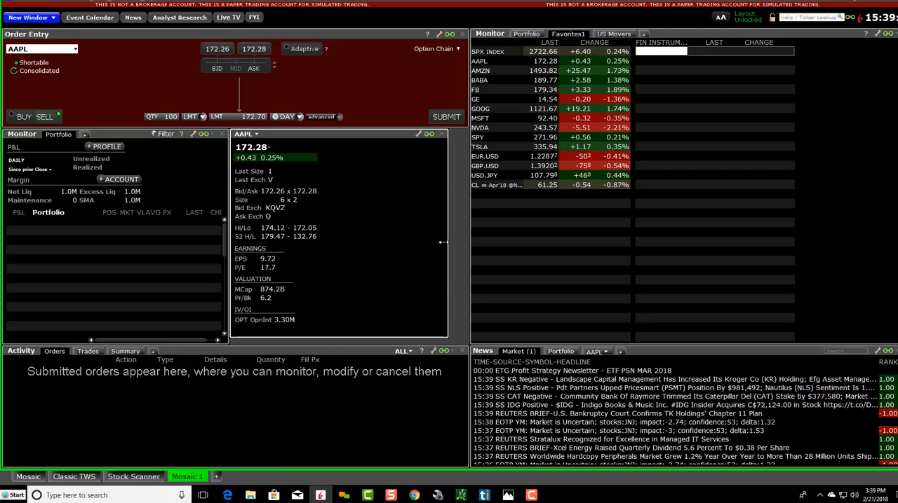
drag(446, 240, 355, 239)
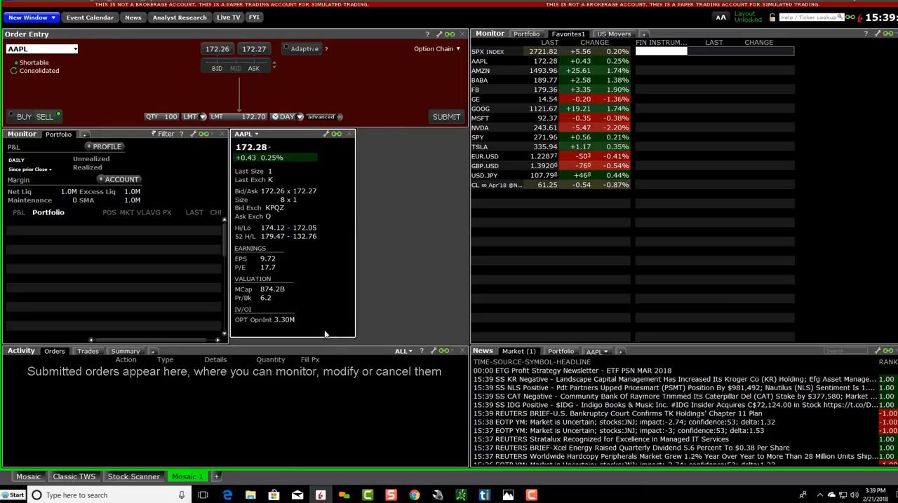
drag(323, 336, 323, 343)
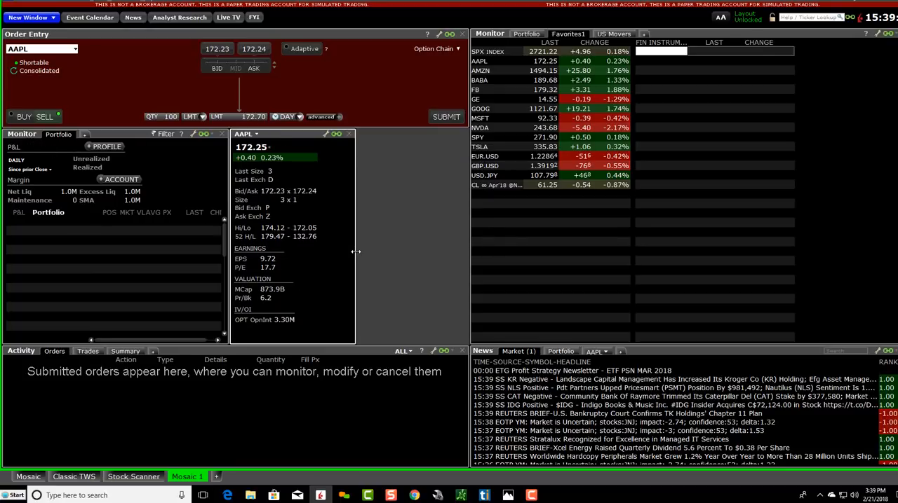
drag(355, 253, 331, 257)
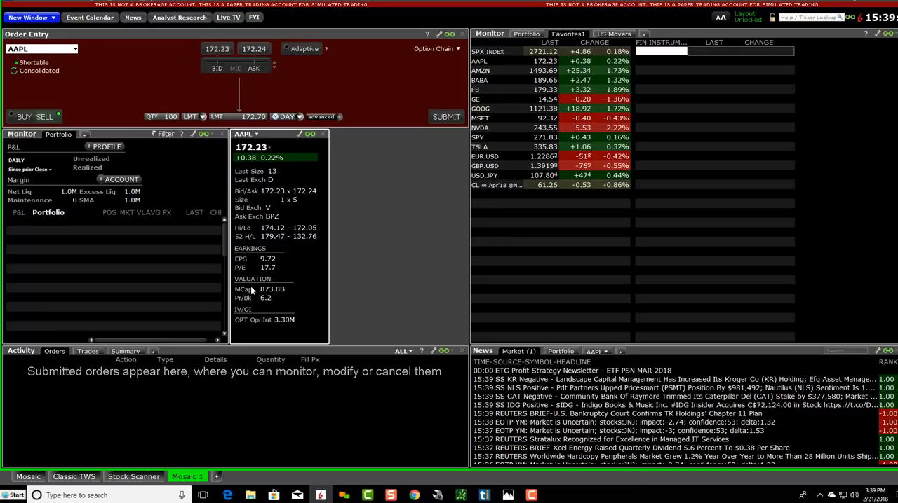
Step: Add an empty Watchlist window and fit it into the gap below Order Entry, directly beside the AAPL quote details
click(509, 477)
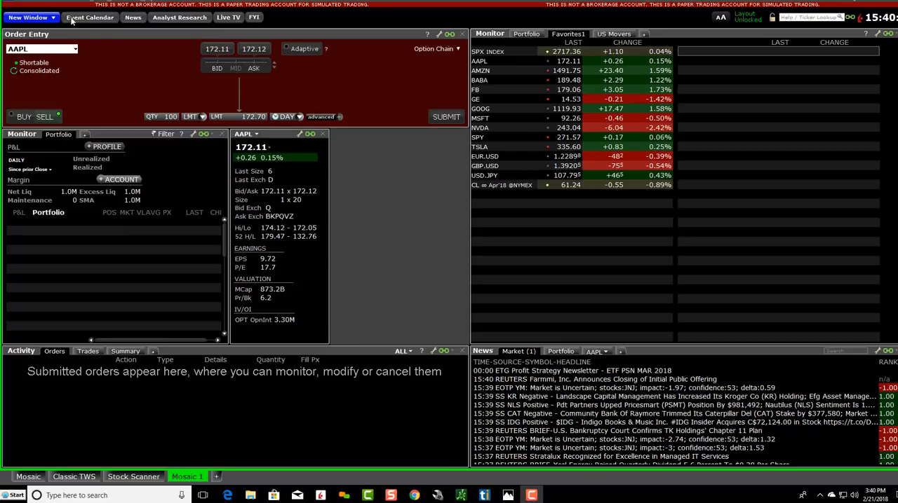
click(96, 3)
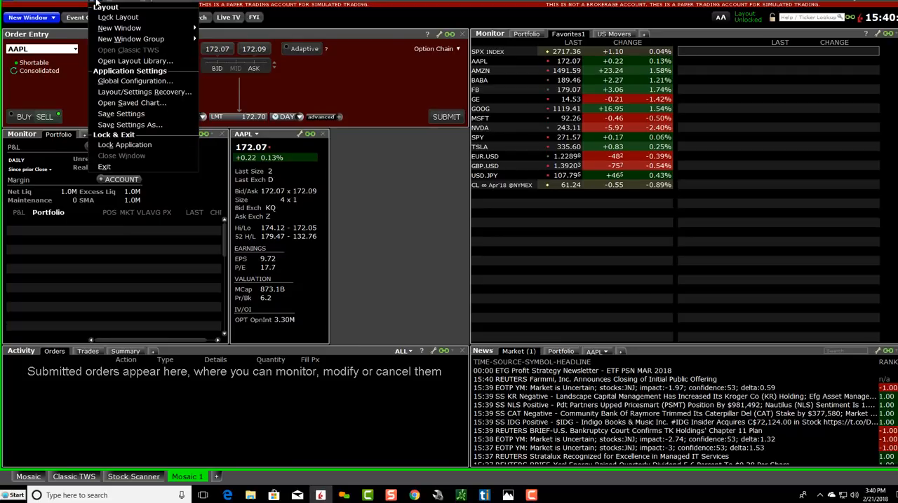
mouse_move(110, 29)
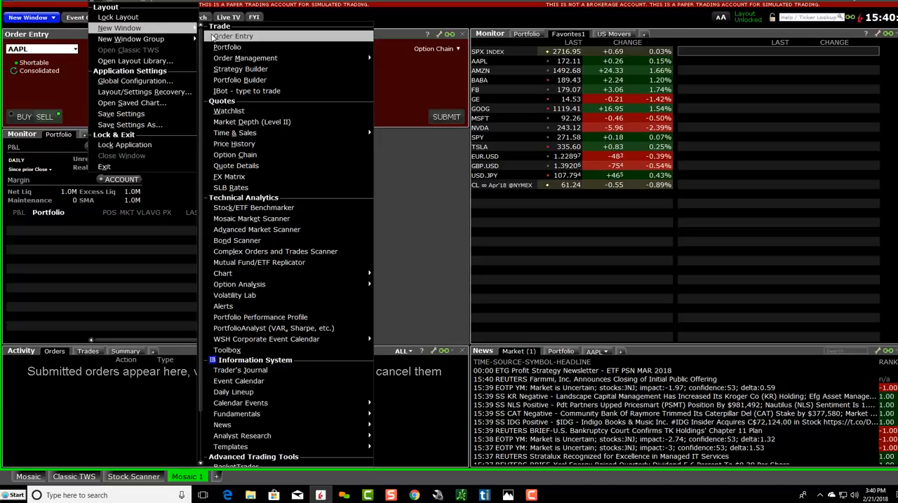
click(238, 111)
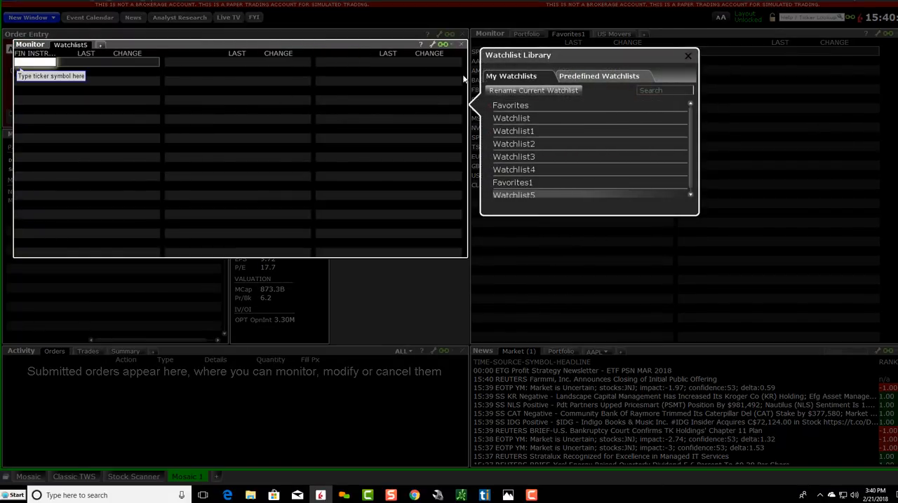
click(688, 56)
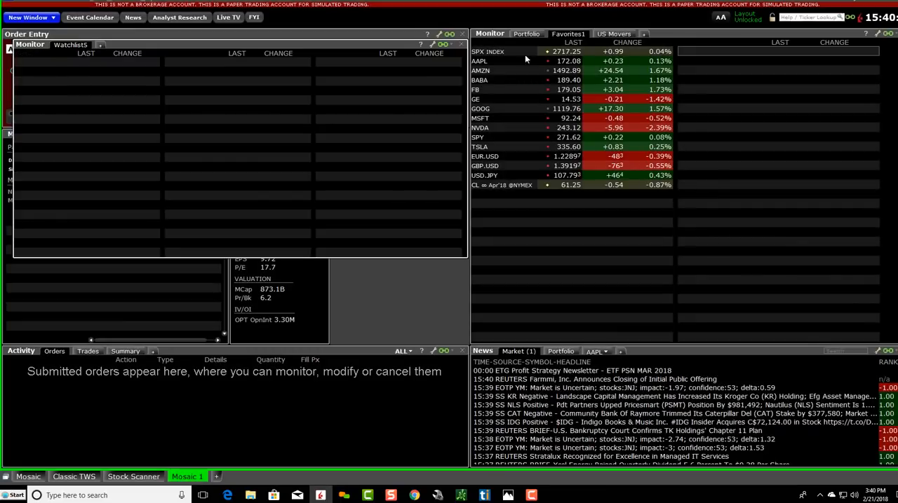
drag(407, 76, 632, 158)
drag(554, 159, 510, 133)
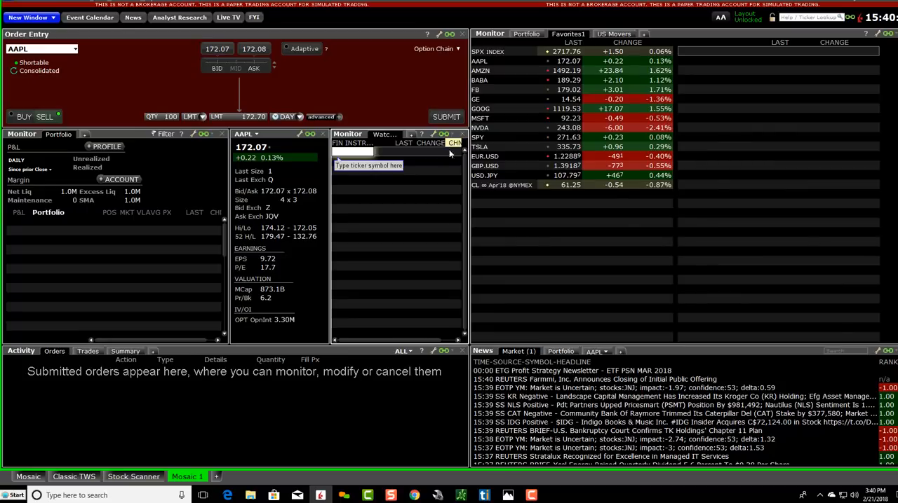
click(531, 495)
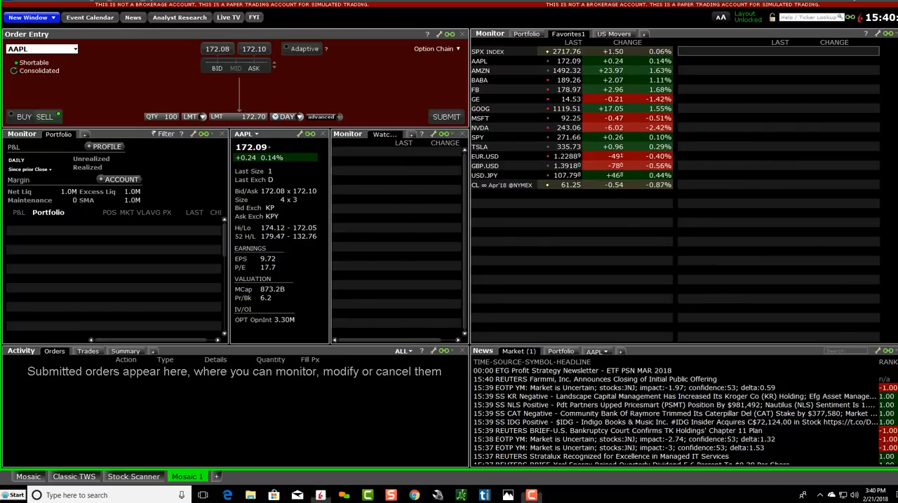
Step: Examine the market data column settings of the new watchlist and leave them without applying changes
click(433, 134)
click(439, 146)
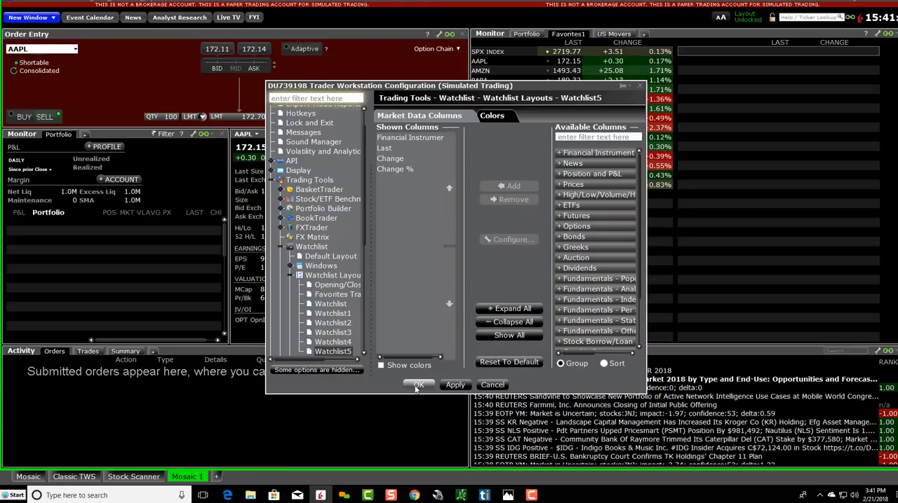
click(493, 385)
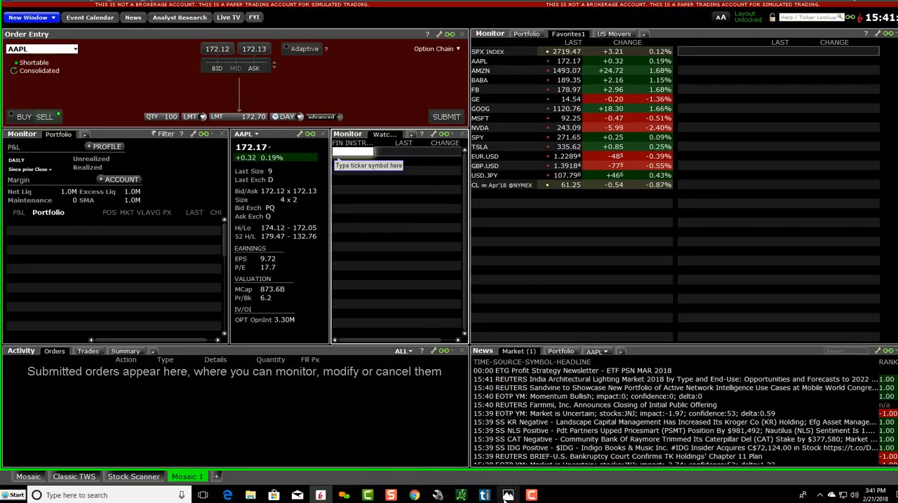
Step: Check the reference layout screenshot in Photos and remove the existing Activity window from the Mosaic layout
mouse_move(508, 497)
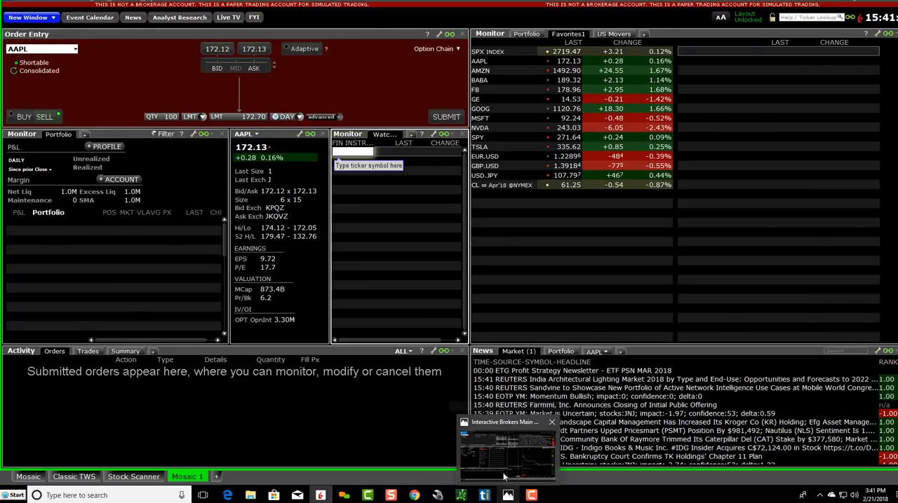
click(502, 474)
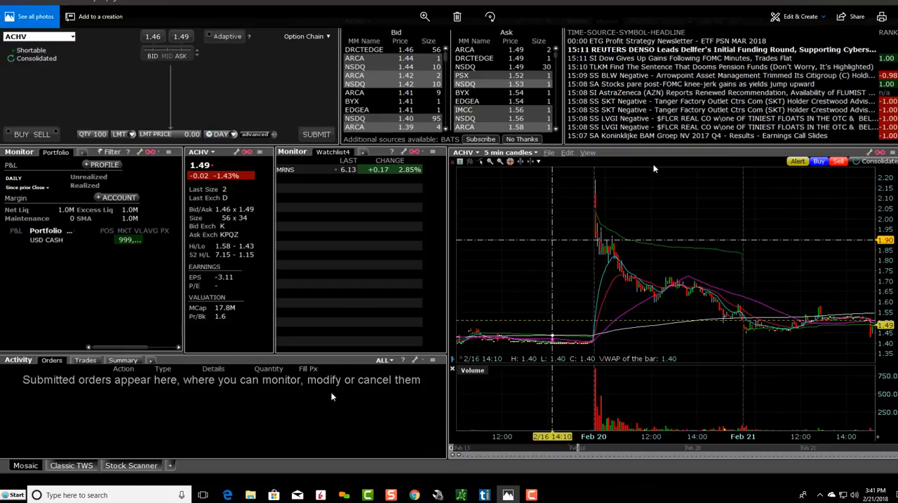
key(alt+Tab)
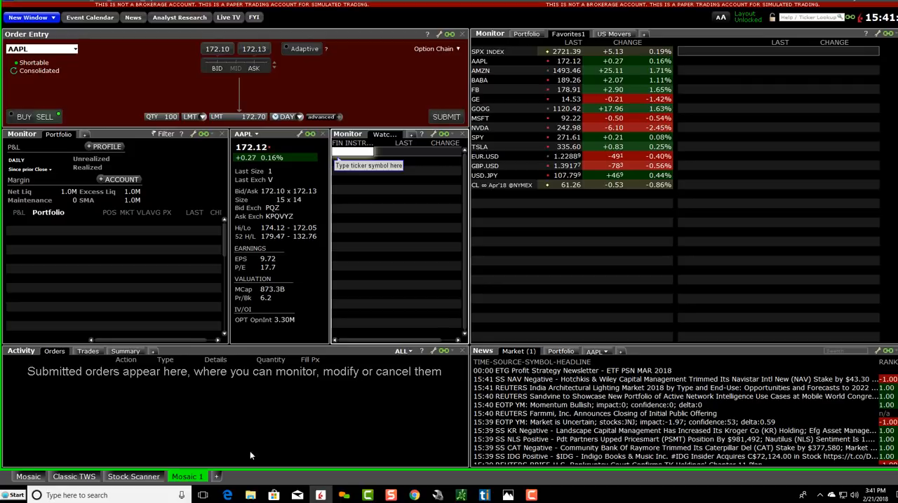
click(463, 355)
click(560, 266)
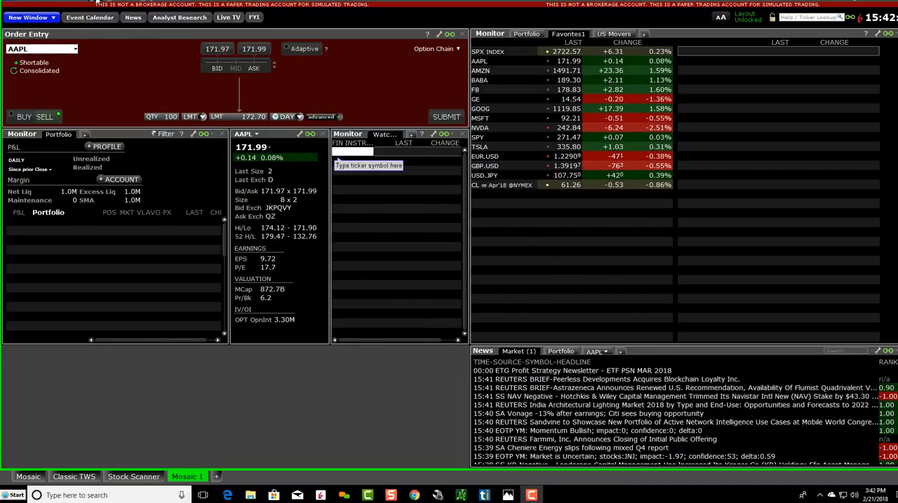
Step: Add an Orders activity window, place it under the Portfolio monitor and widen it to the News window
click(94, 3)
mouse_move(134, 29)
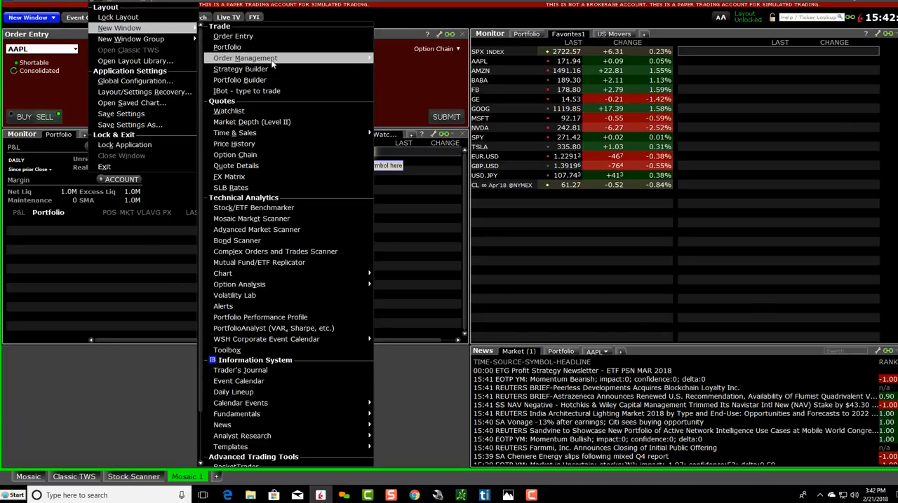
mouse_move(274, 63)
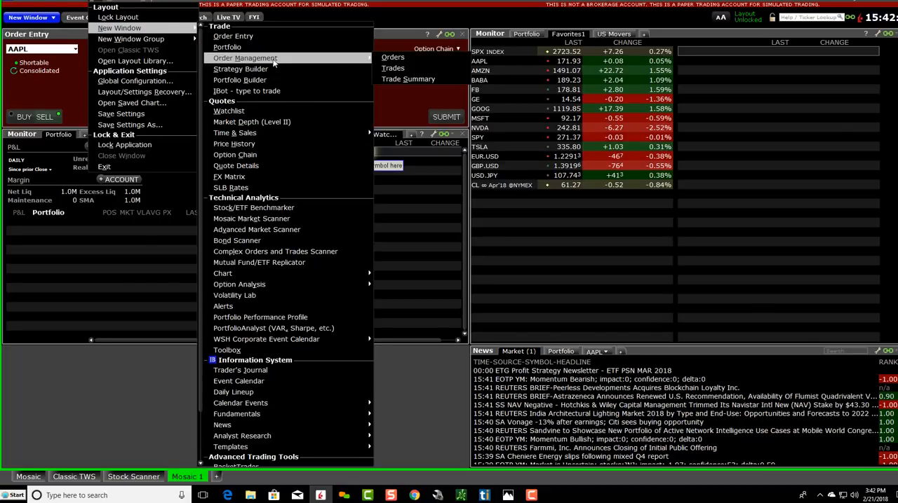
click(395, 58)
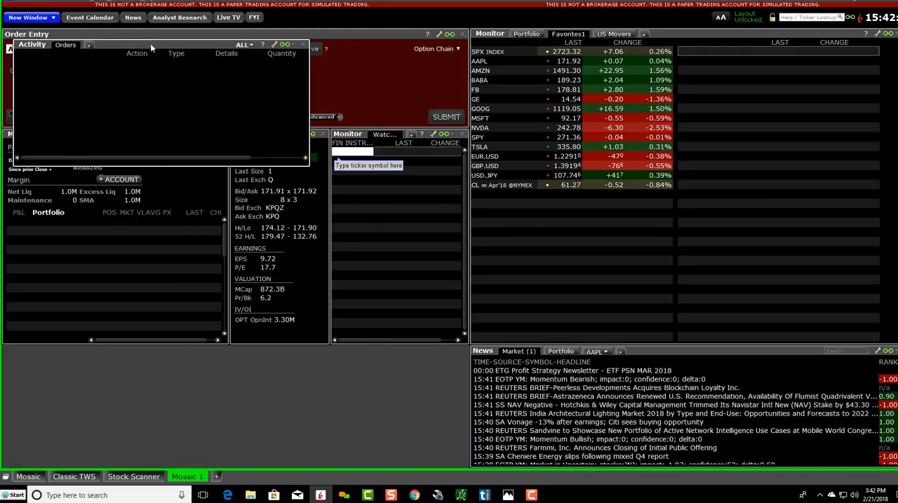
drag(150, 43, 143, 352)
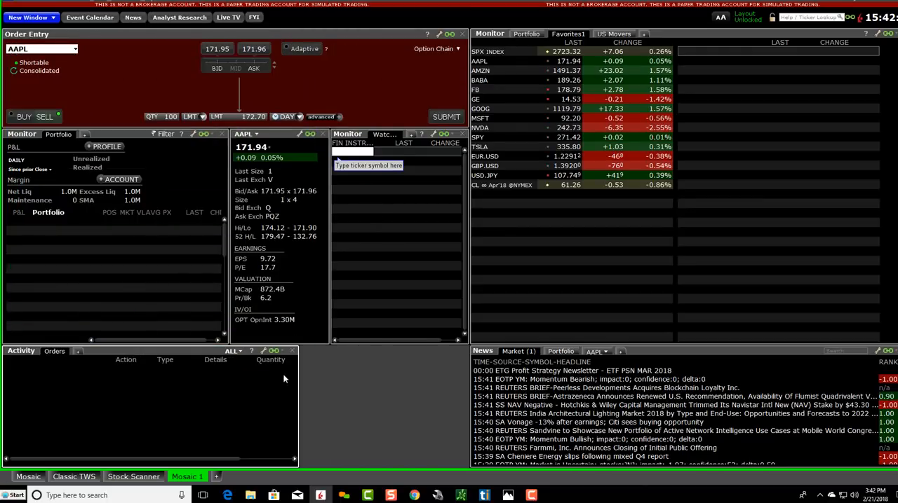
drag(298, 381, 465, 401)
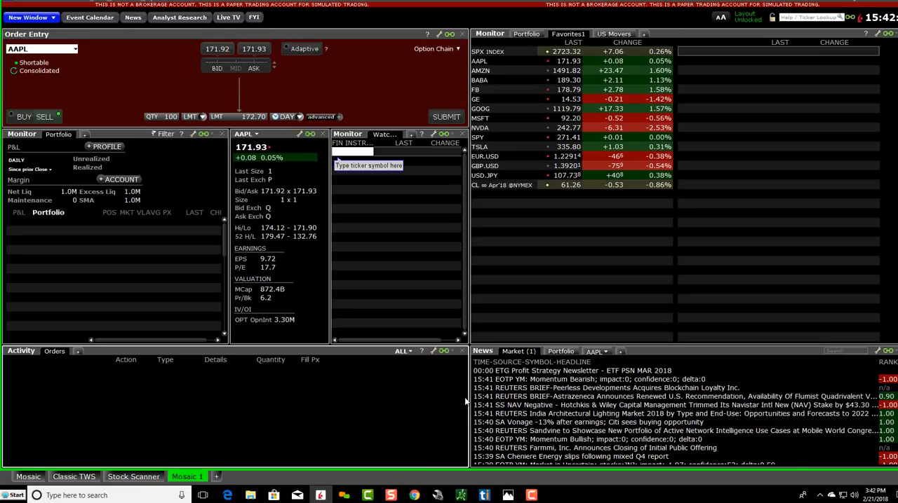
Step: Add Trades and Summary tabs to the Activity window and return to its Orders tab
click(78, 351)
click(93, 366)
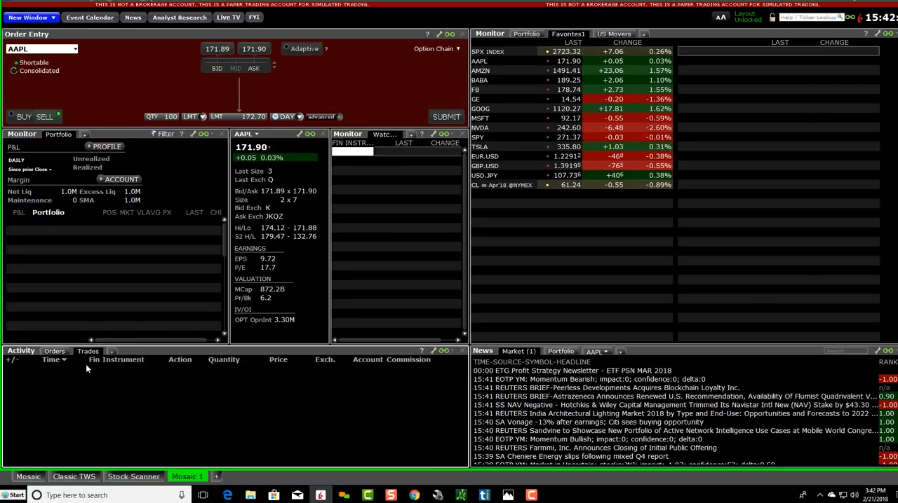
click(111, 351)
click(117, 376)
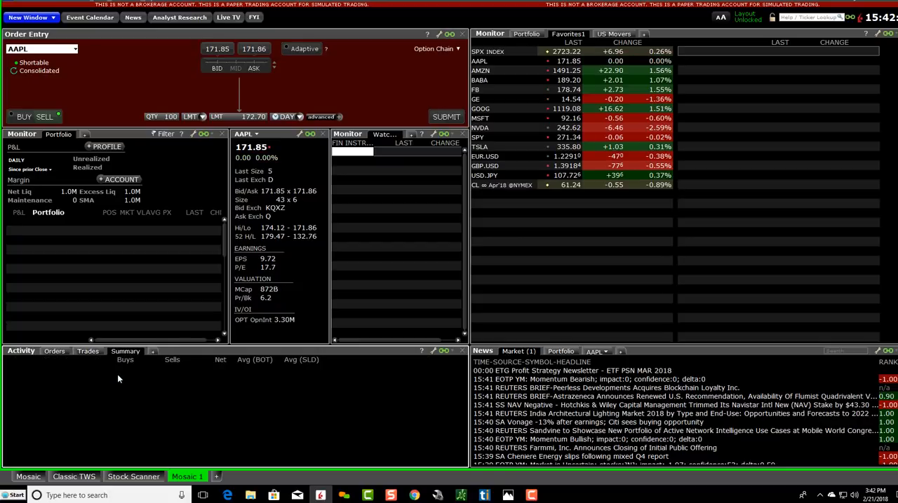
click(54, 351)
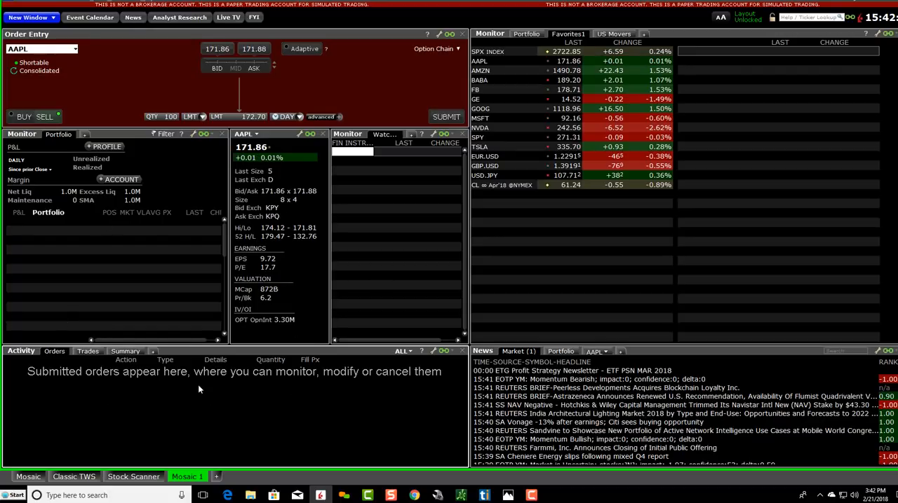
Step: Compare the layout with the reference screenshot in Photos and narrow the Favorites1 monitor to free space beside Order Entry
key(alt+Tab)
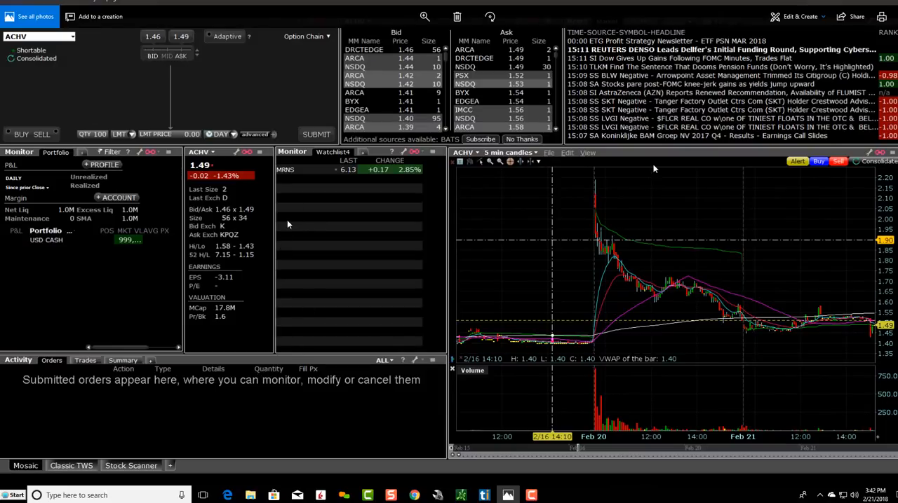
key(alt+Tab)
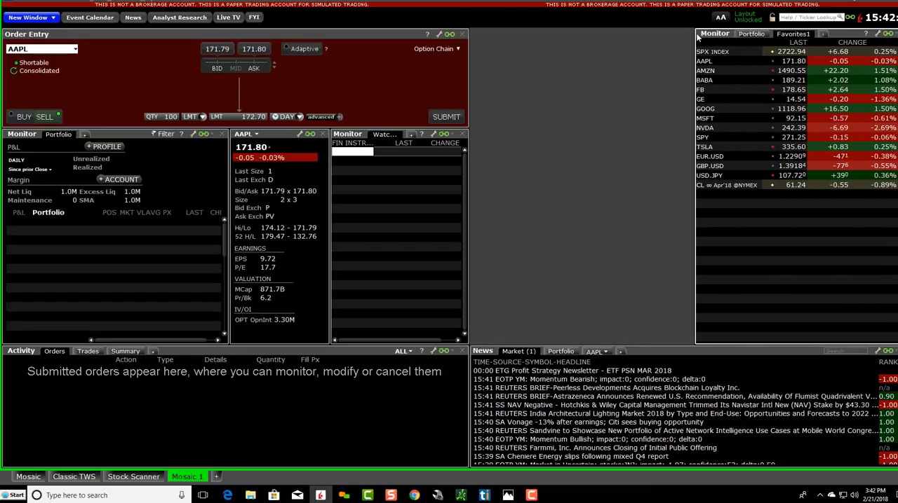
key(alt+Tab)
key(alt+Tab)
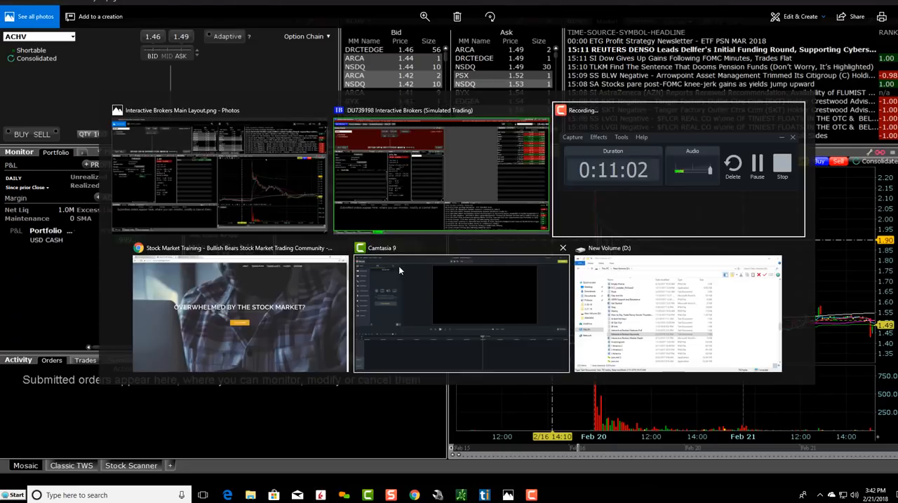
key(alt+Tab)
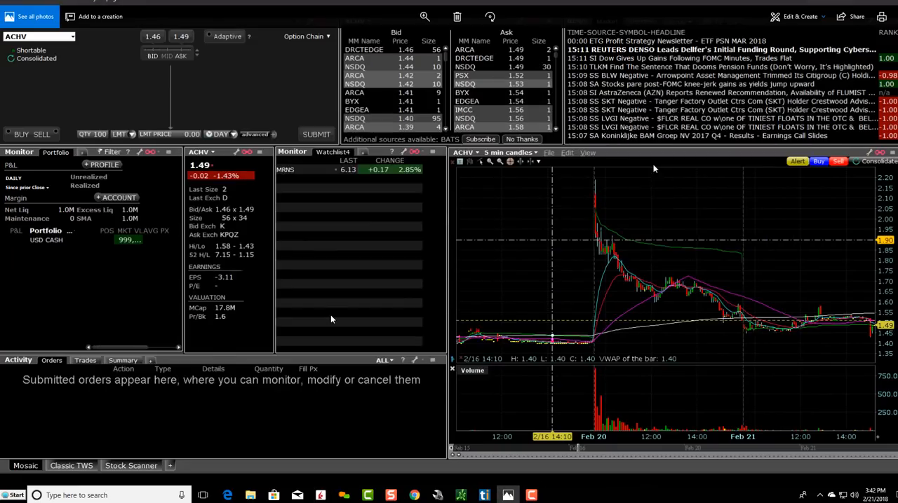
key(alt+Tab)
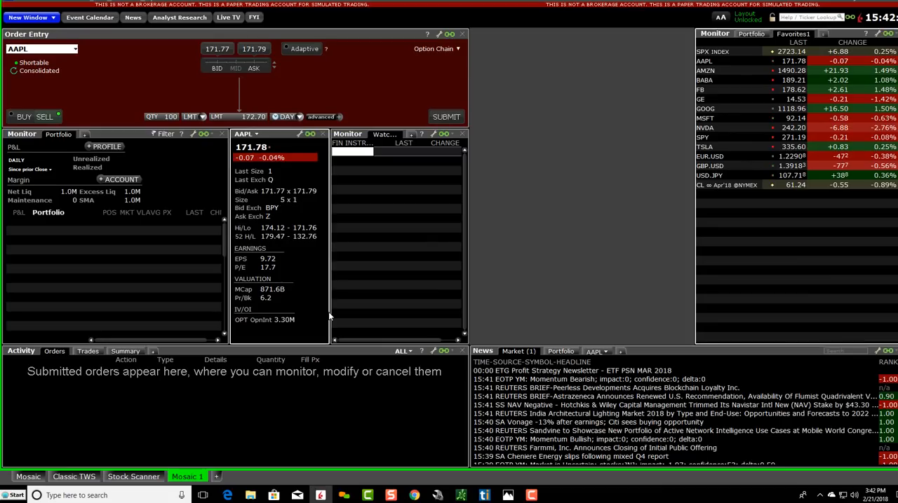
key(alt+Tab)
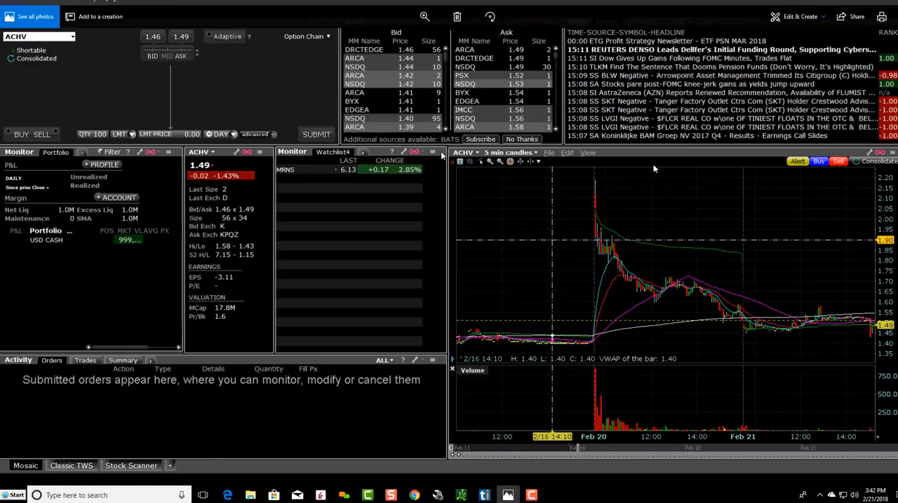
key(alt+Tab)
Step: Add a Market Depth (Level II) window for AAPL beside Order Entry and narrow it to meet the Favorites1 monitor
click(28, 17)
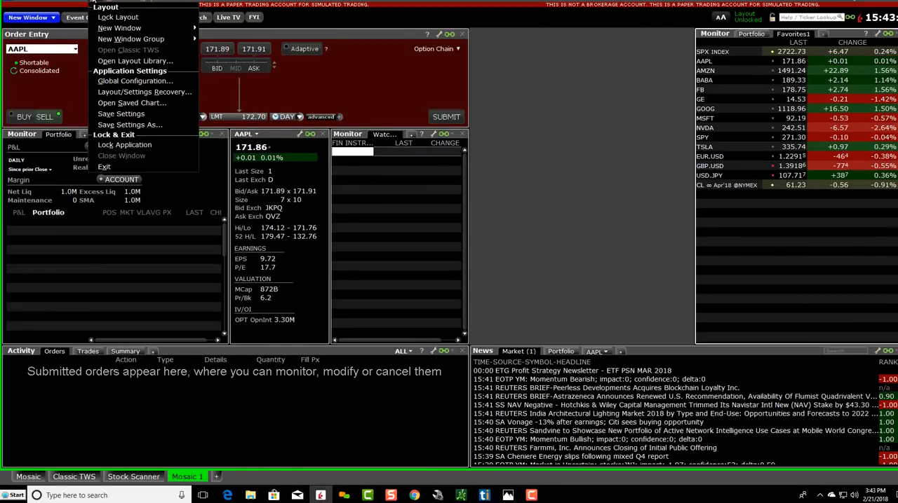
mouse_move(124, 30)
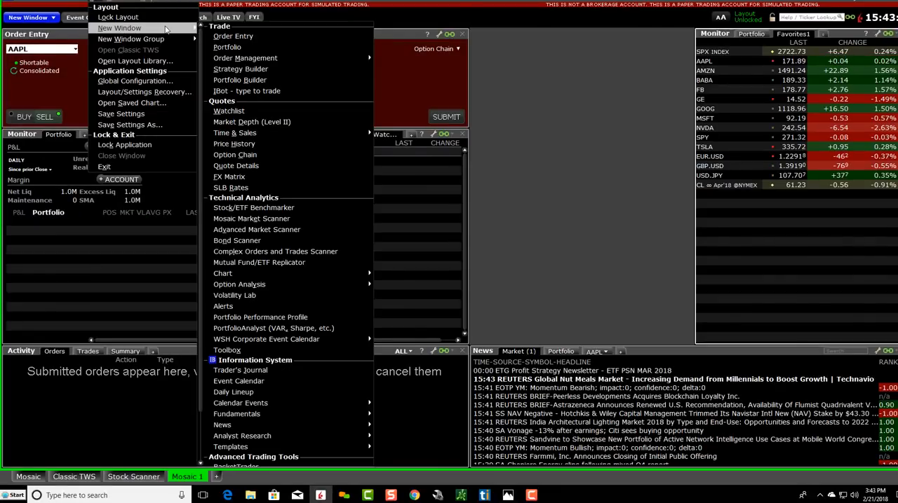
click(266, 124)
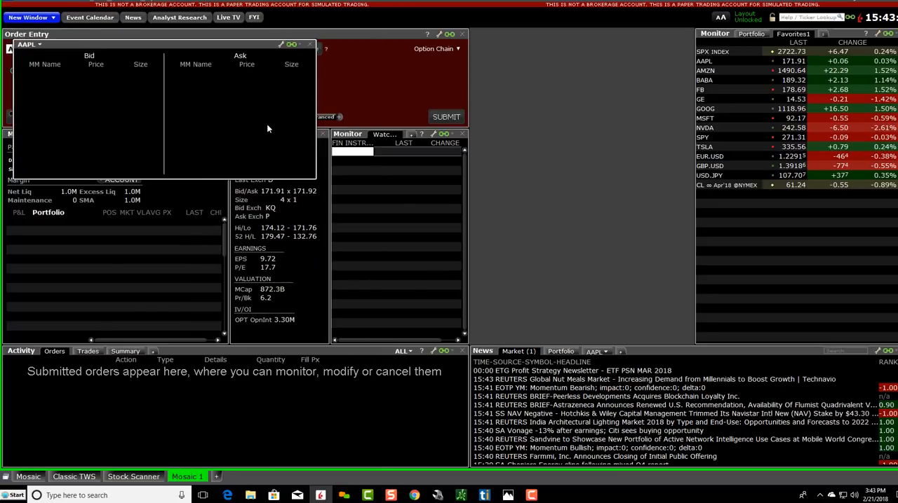
drag(150, 42, 876, 40)
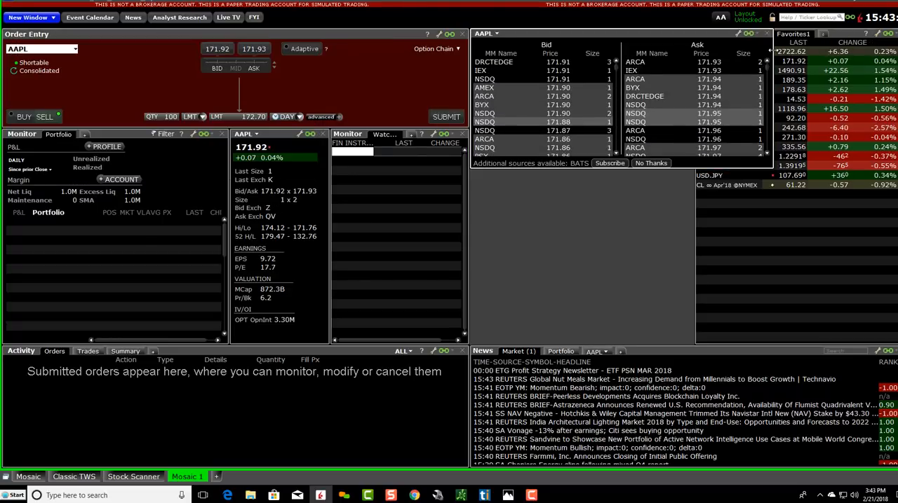
drag(772, 49, 694, 51)
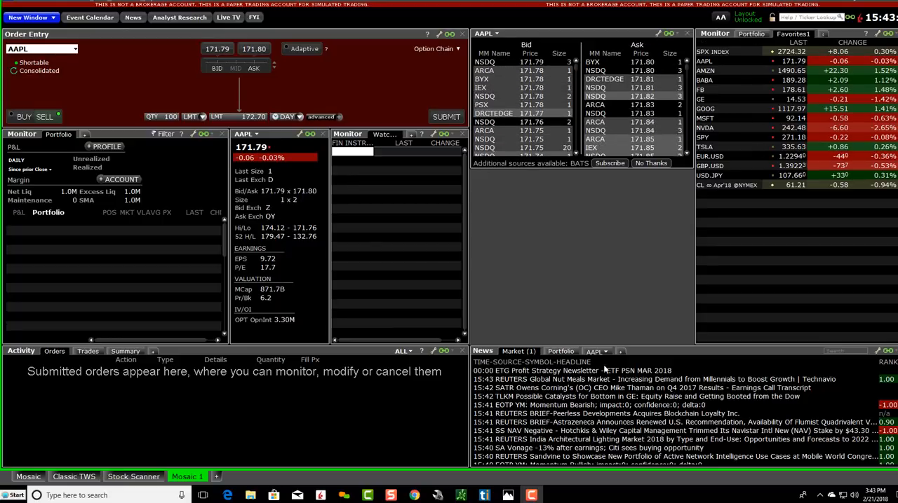
Step: Check the reference screenshot in Photos and add a Company Specific News window for AAPL to the layout
mouse_move(508, 495)
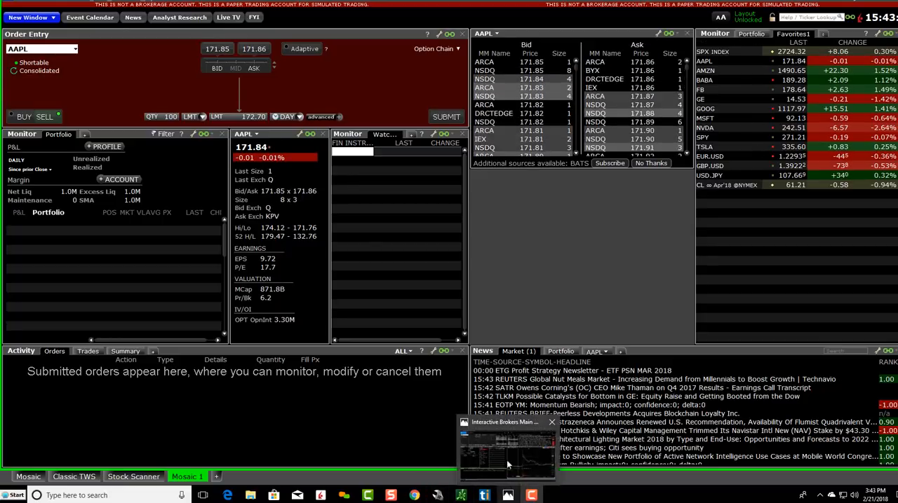
click(506, 457)
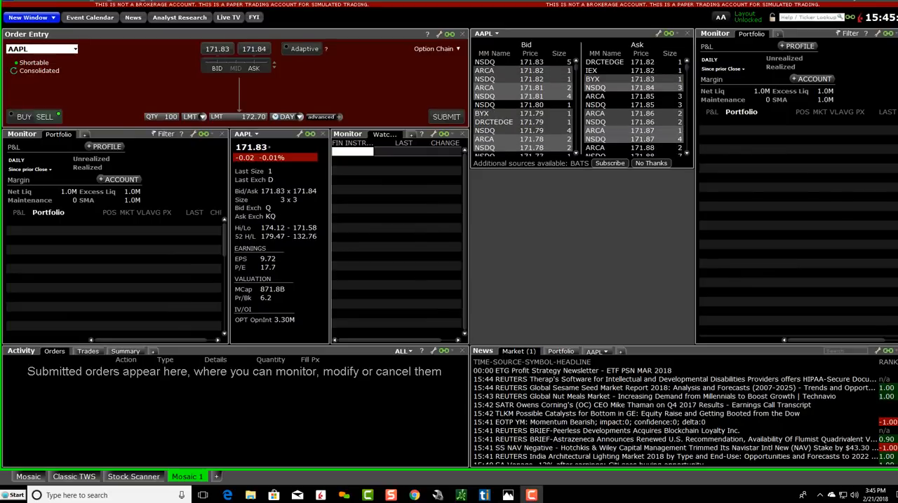
click(96, 3)
mouse_move(186, 31)
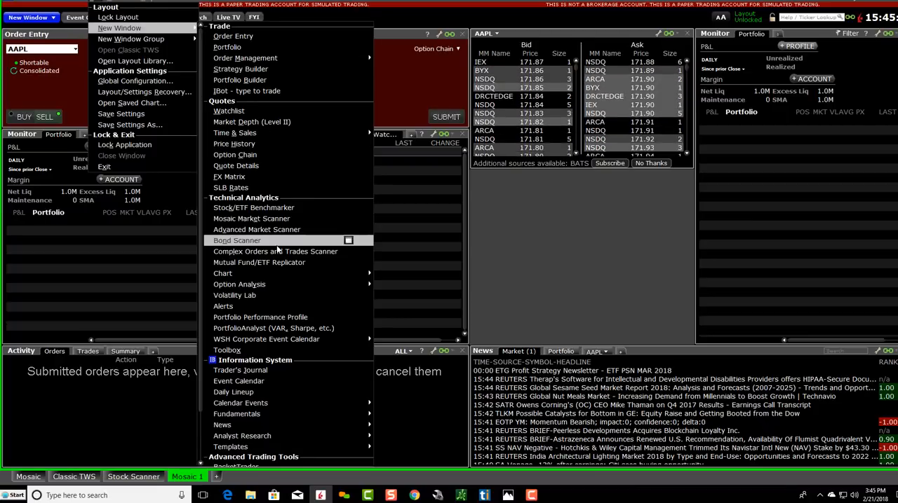
mouse_move(287, 425)
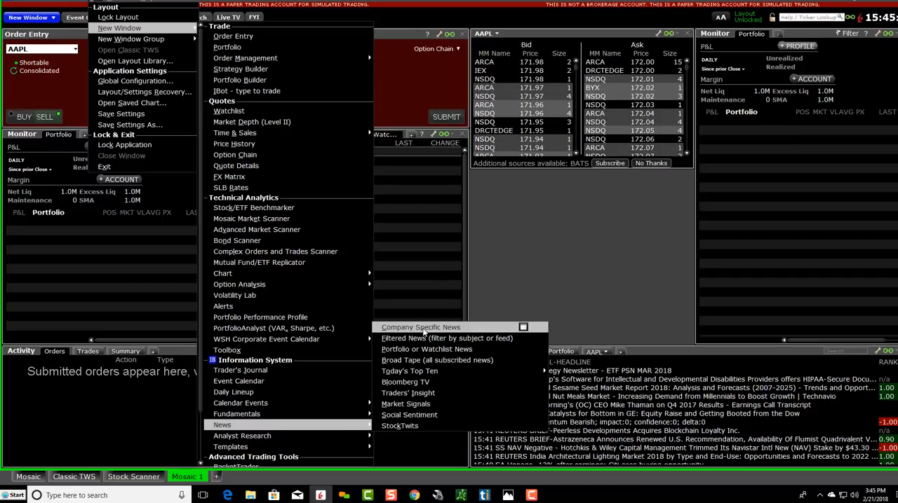
click(422, 327)
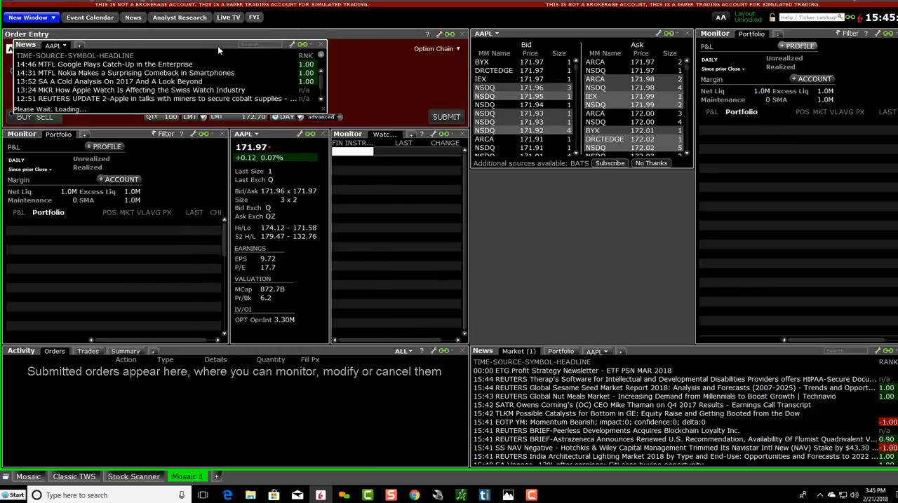
Step: Remove the Portfolio monitor beside Market Depth and put the AAPL News window in its place, narrowed to meet Market Depth
click(896, 34)
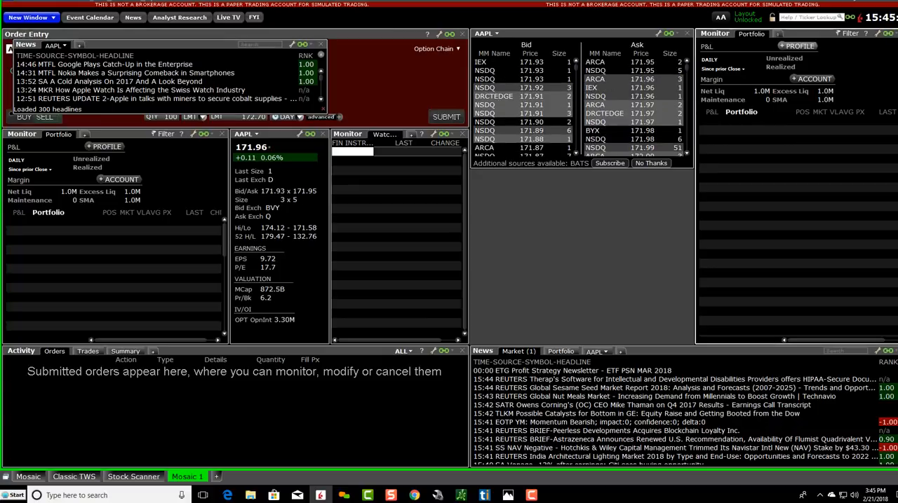
click(553, 265)
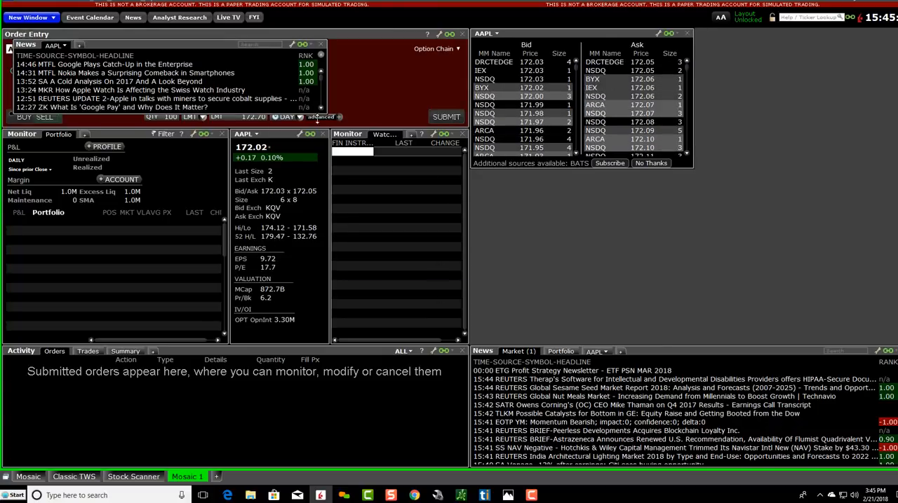
drag(211, 46, 786, 33)
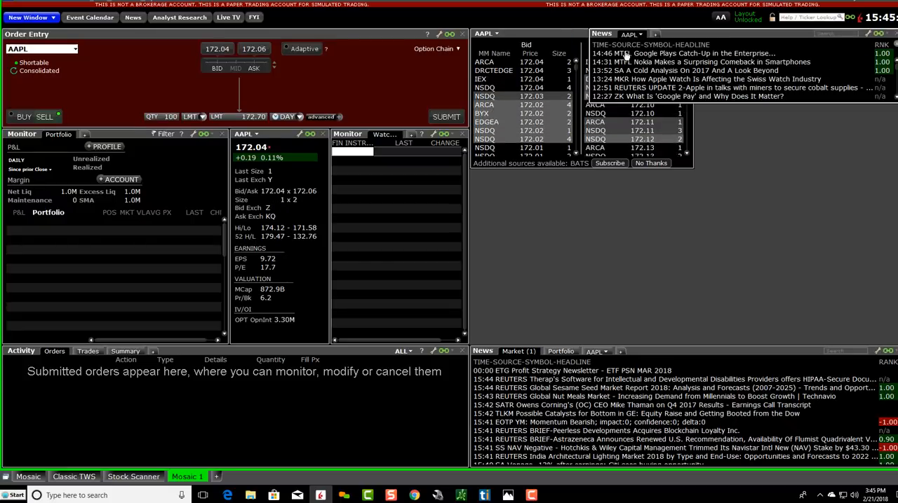
drag(584, 54, 697, 54)
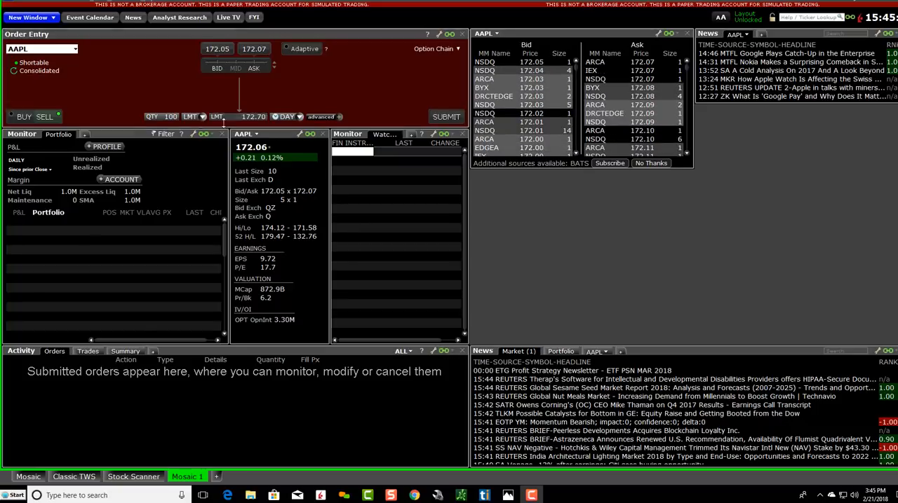
Step: Switch the Order Entry ticker and its linked windows to NUGT
click(54, 49)
click(26, 83)
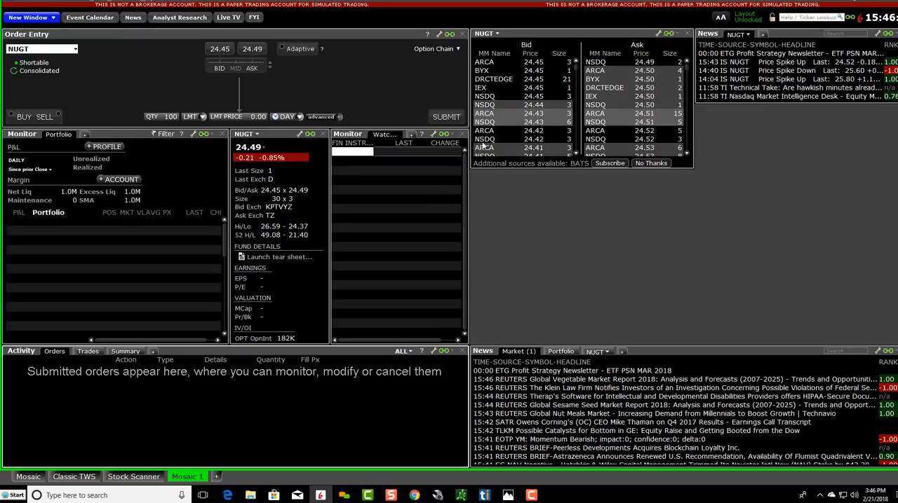
Step: Narrow Order Entry and the watchlist Monitor to a common edge and widen Market Depth to meet them
drag(470, 83, 419, 83)
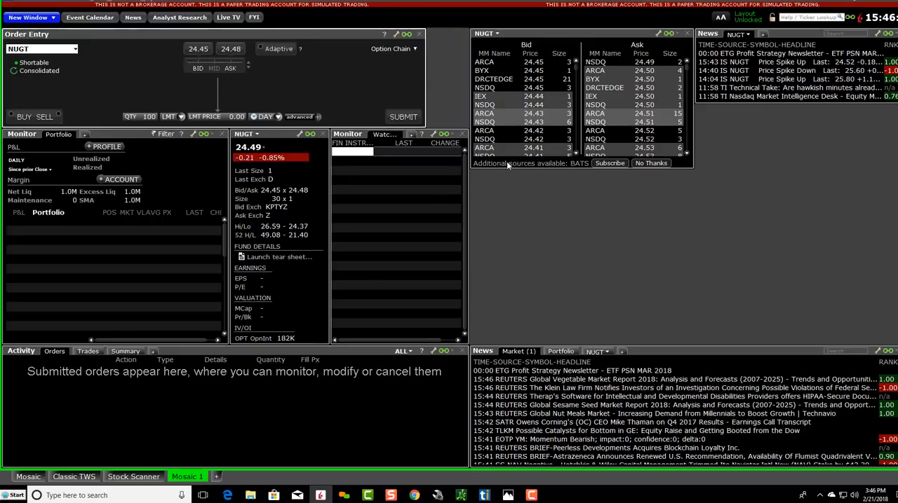
drag(468, 171, 429, 166)
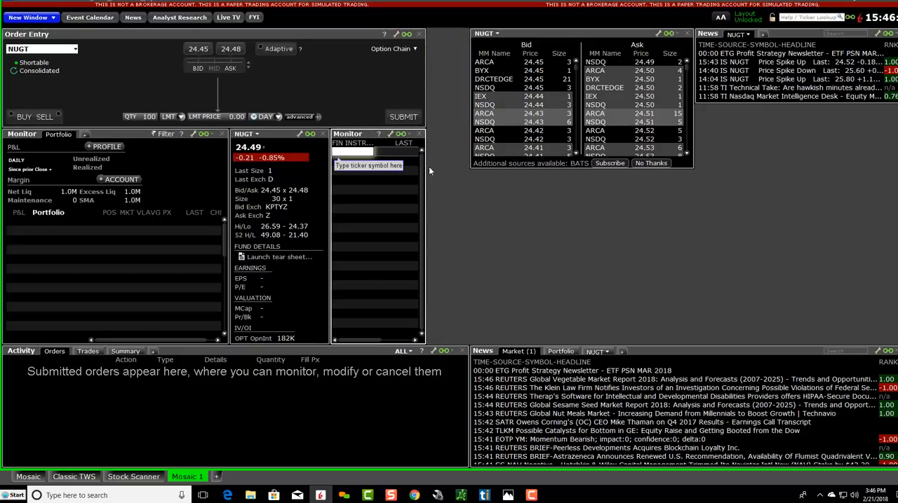
drag(470, 113, 426, 112)
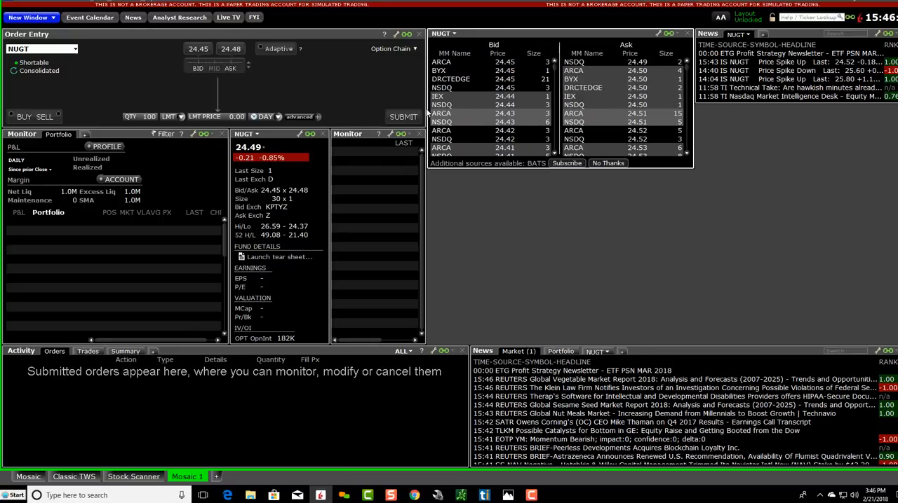
Step: Shorten the Market Depth window and lengthen the adjacent NUGT News window so their lower edges align
mouse_move(744, 102)
mouse_down()
mouse_move(741, 169)
mouse_move(743, 110)
mouse_up()
drag(655, 167, 654, 140)
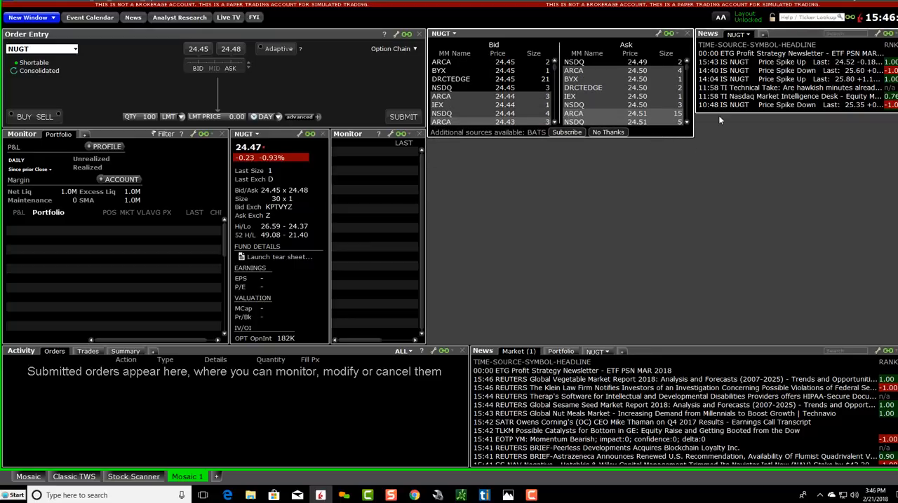
drag(718, 115, 717, 139)
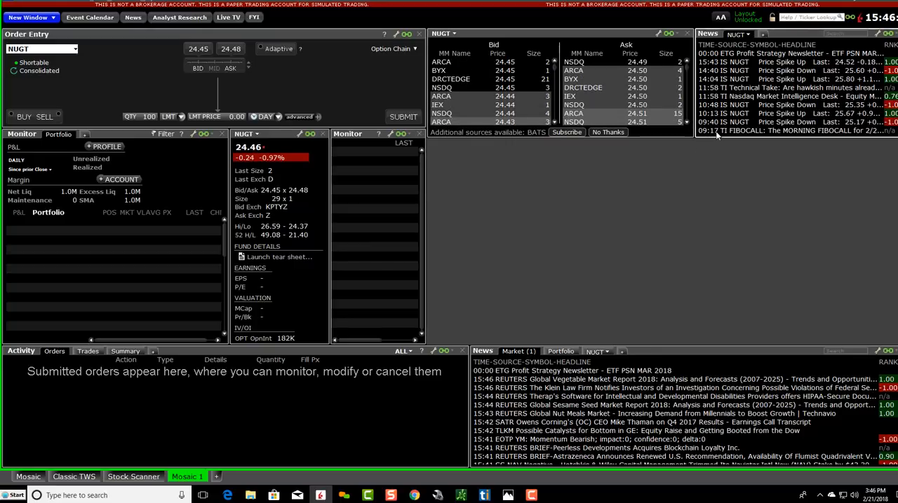
Step: Compare the layout with the reference screenshot in Photos and add a Chart window for NUGT
click(508, 495)
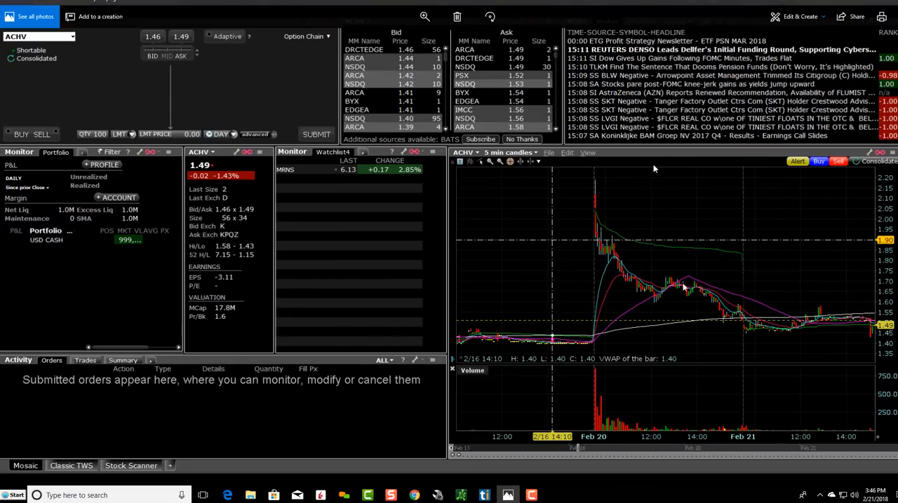
key(alt+Tab)
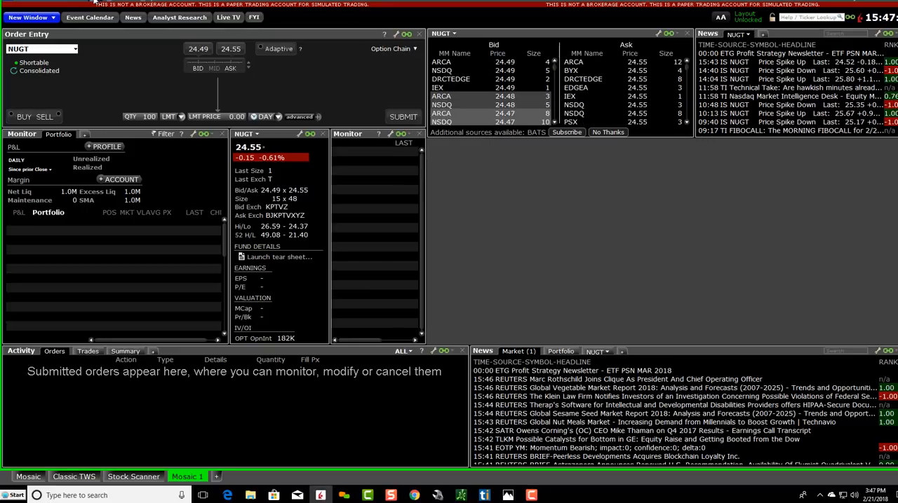
click(94, 2)
mouse_move(125, 31)
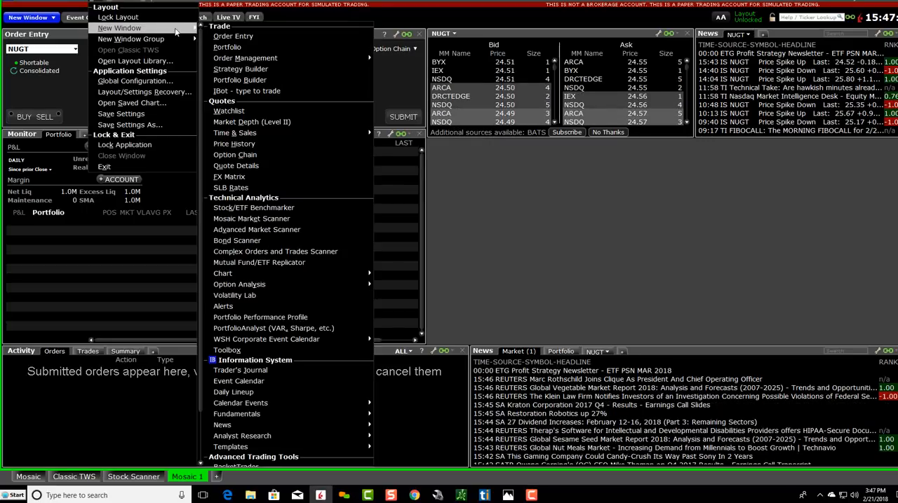
mouse_move(269, 275)
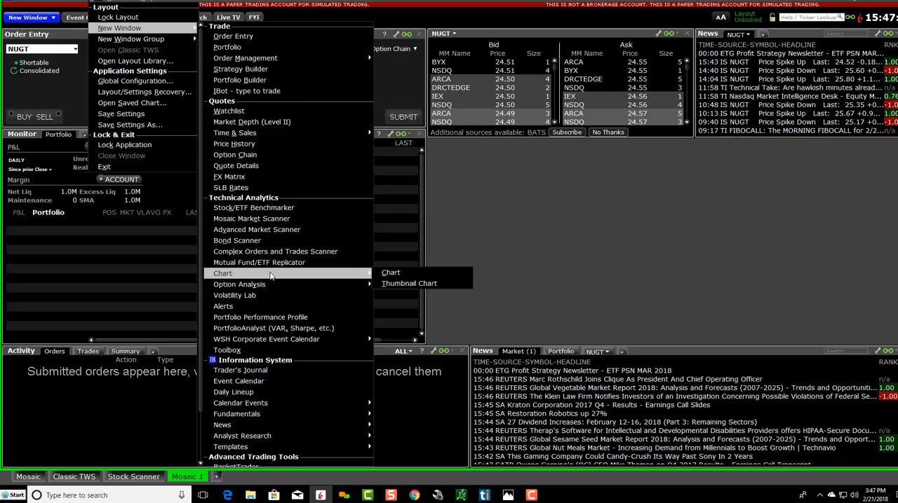
click(405, 274)
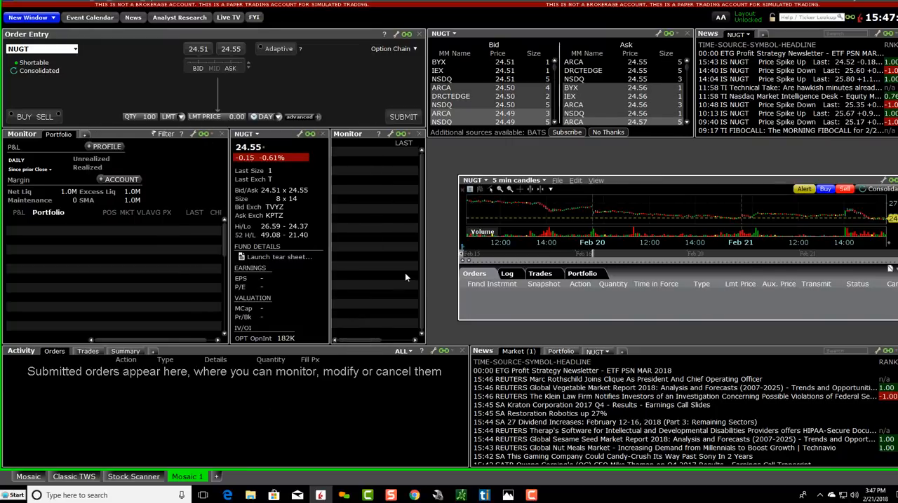
Step: Fit the NUGT chart into the space between Market Depth, the watchlist Monitor and the Market News window, and collapse its orders panel
drag(614, 176, 620, 140)
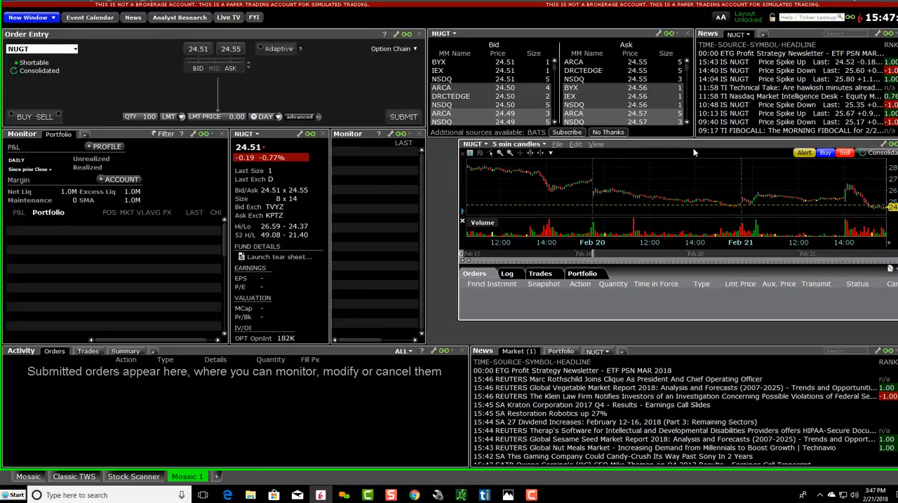
drag(457, 168, 428, 168)
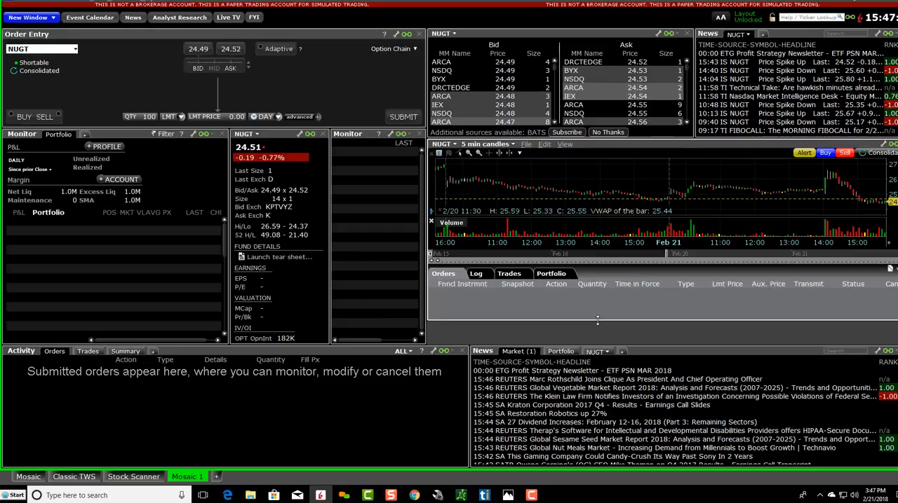
drag(593, 267, 589, 291)
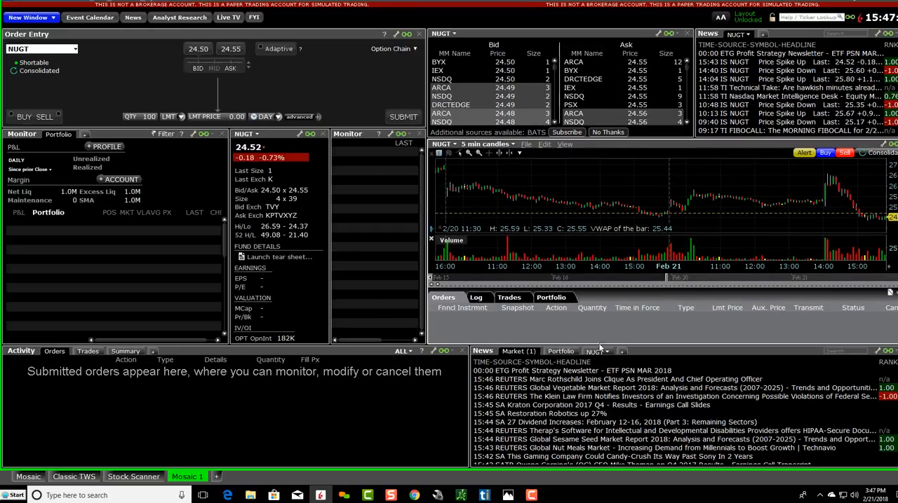
click(438, 285)
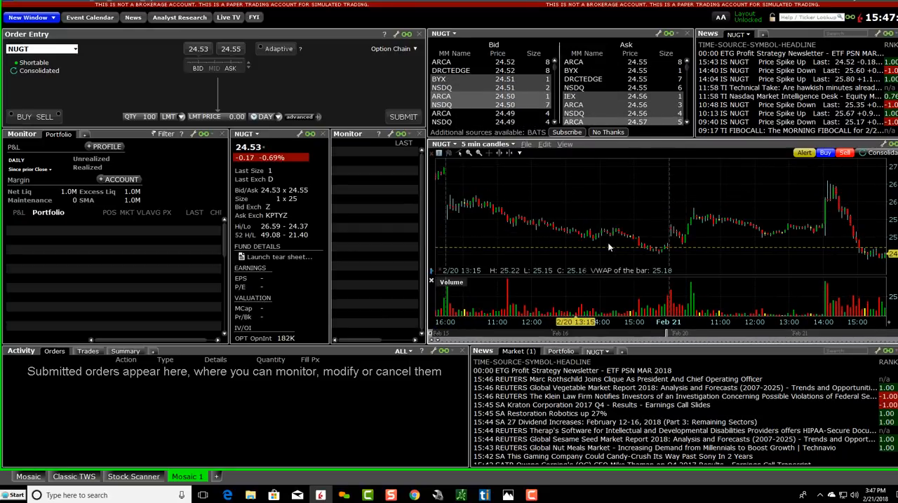
Step: Review the NUGT chart's Chart Parameters and close the settings without applying anything
click(544, 144)
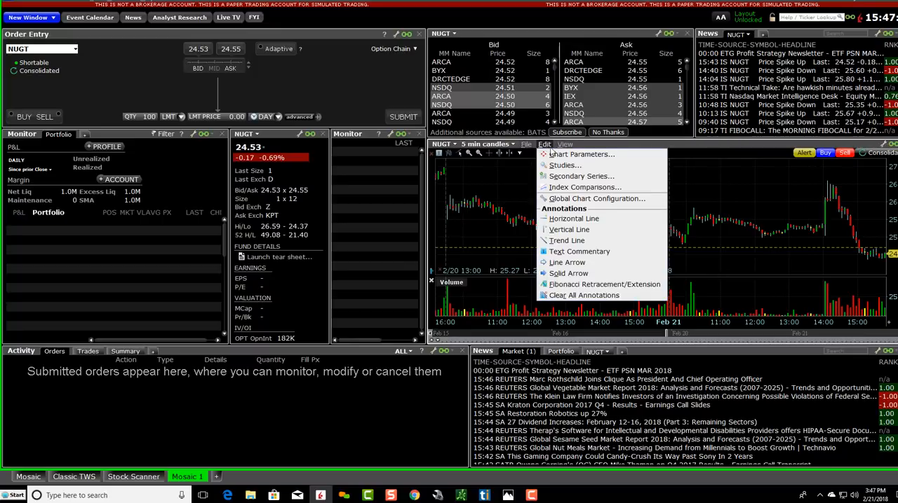
click(567, 155)
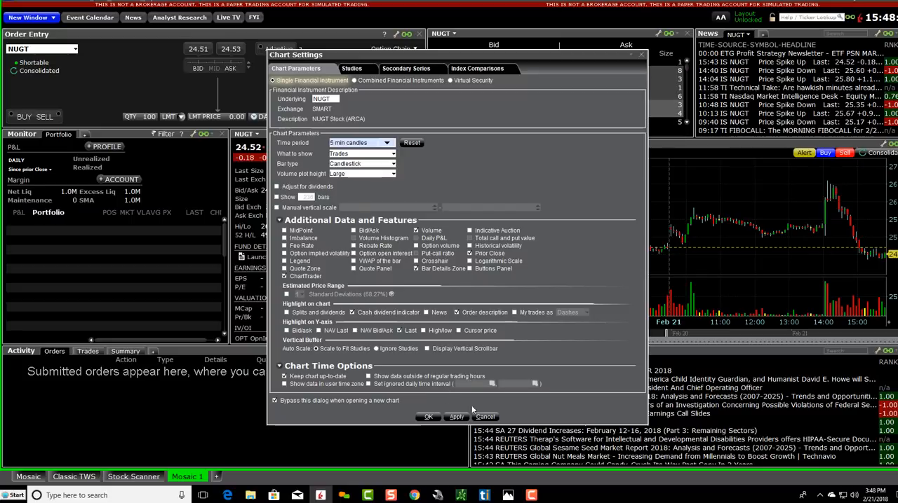
click(485, 417)
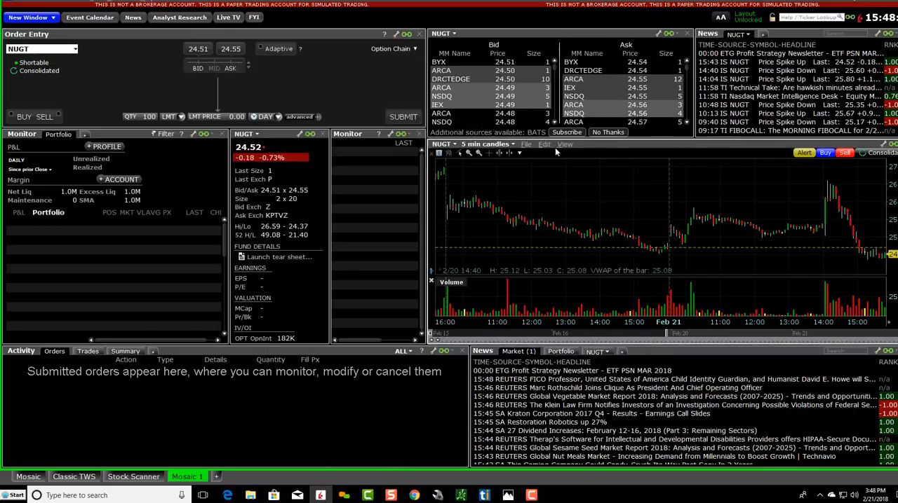
Step: Find the Exponential Moving Avg. study with the filter "exp" and add it to the NUGT chart's applied studies
click(544, 145)
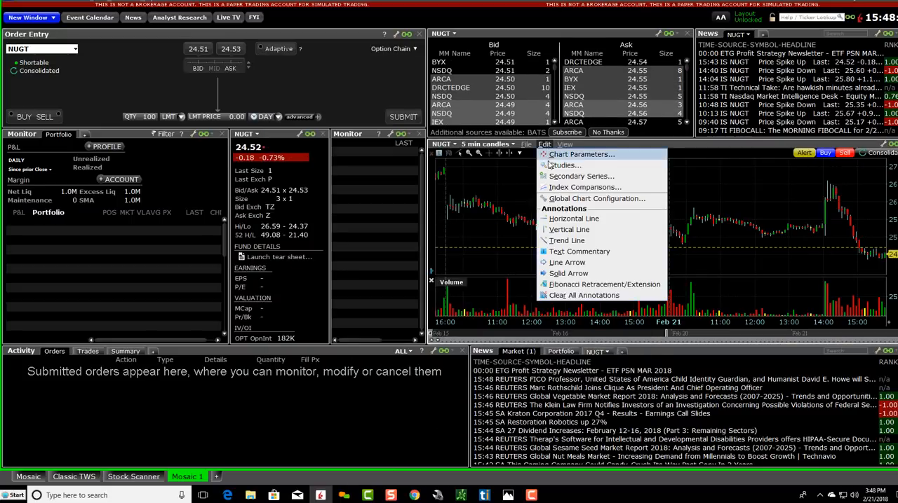
click(550, 166)
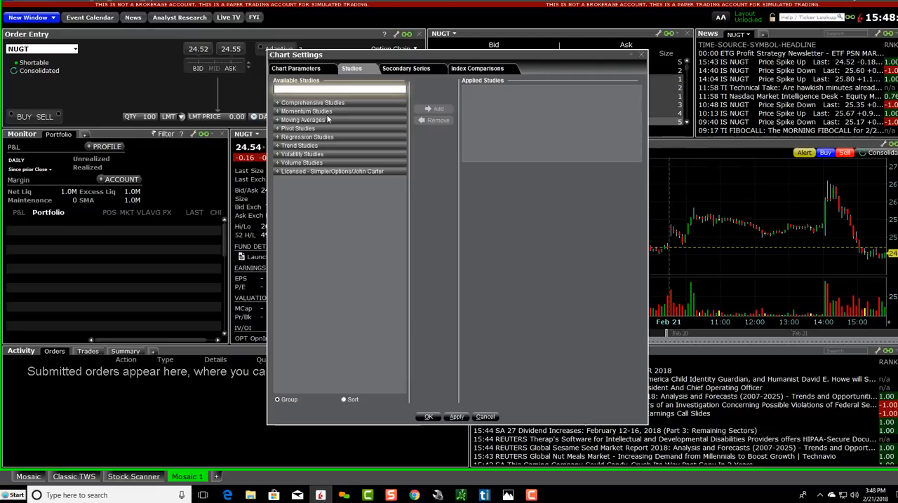
text(exp)
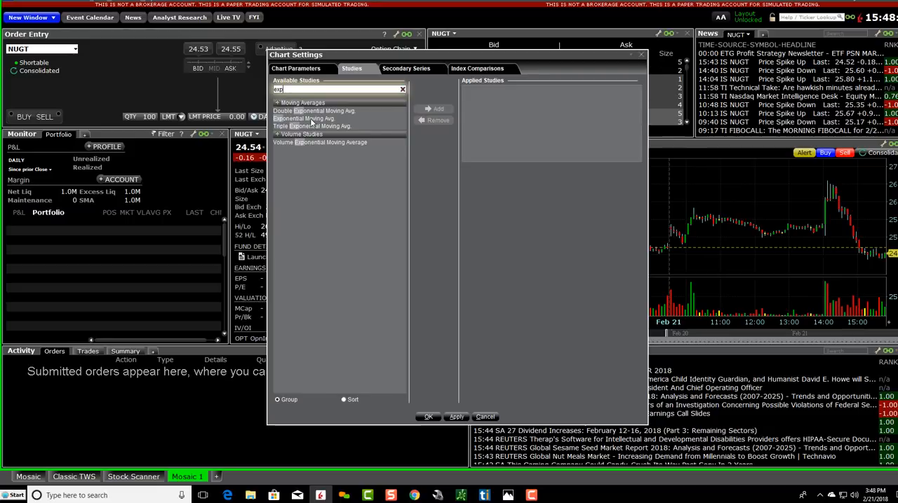
double_click(310, 120)
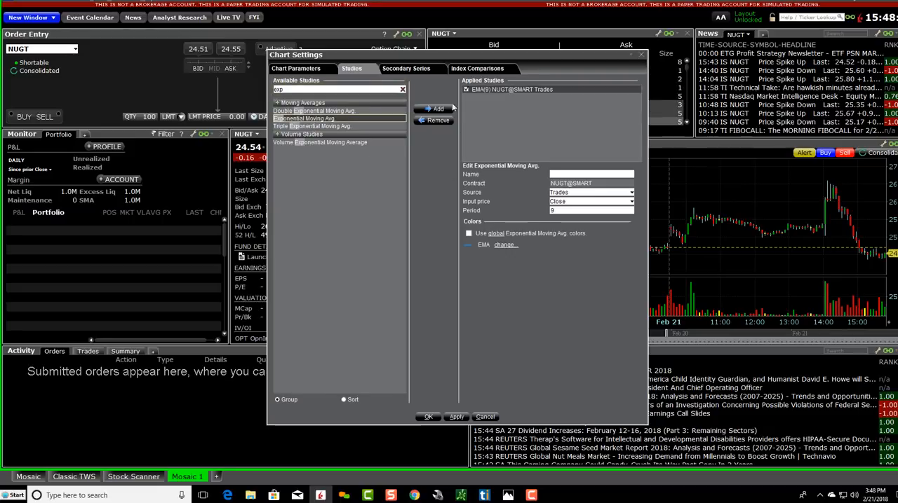
Step: Set the applied Exponential Moving Avg. study to period 20 with a red line color and confirm the chart settings
click(521, 90)
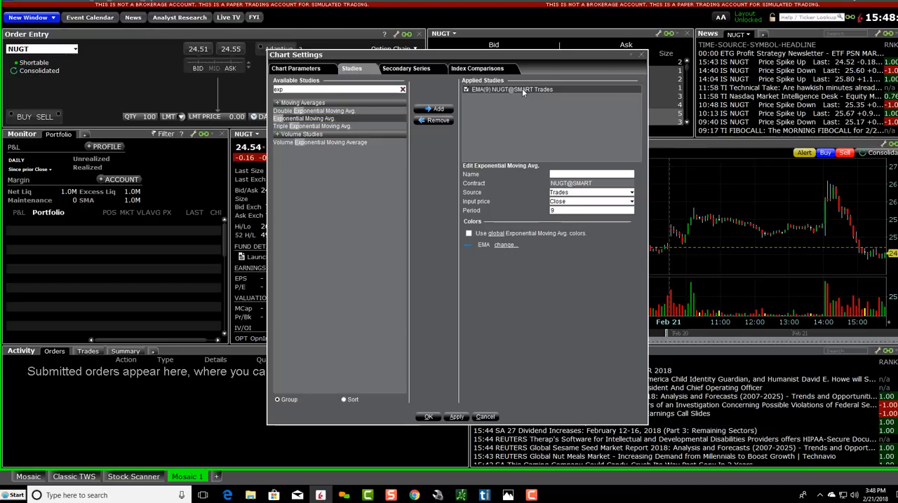
double_click(559, 211)
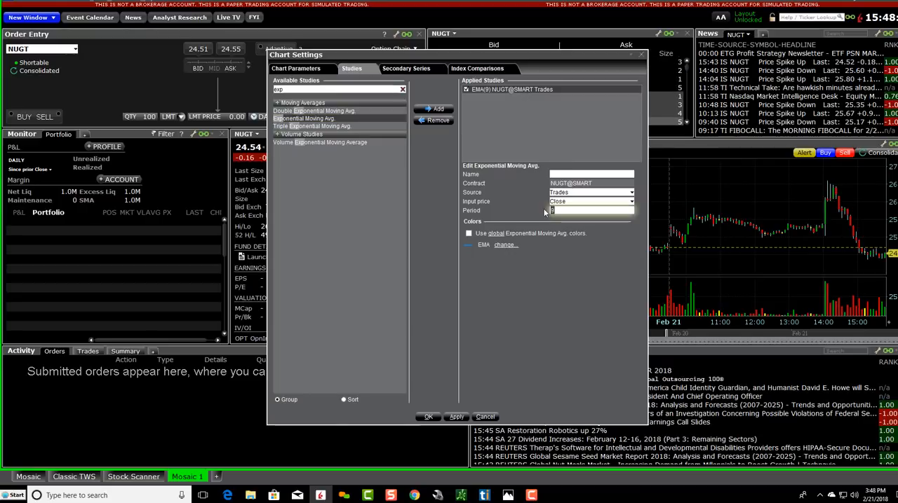
text(20)
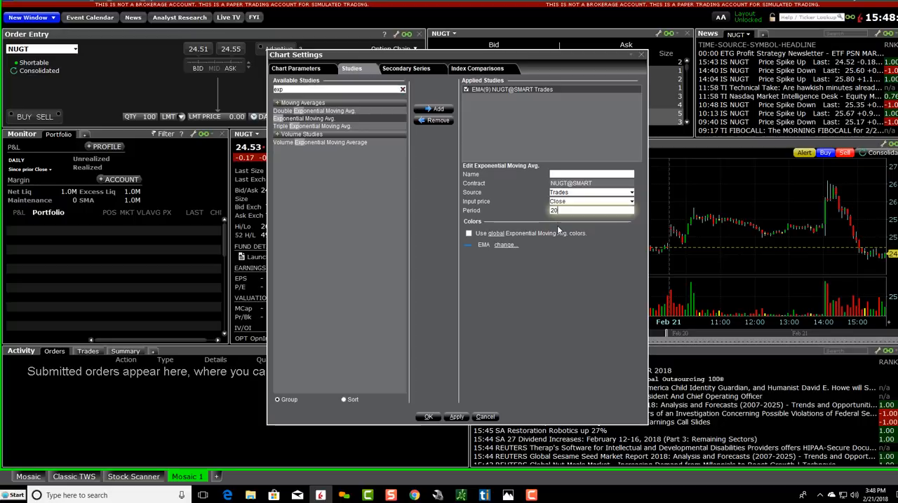
click(506, 246)
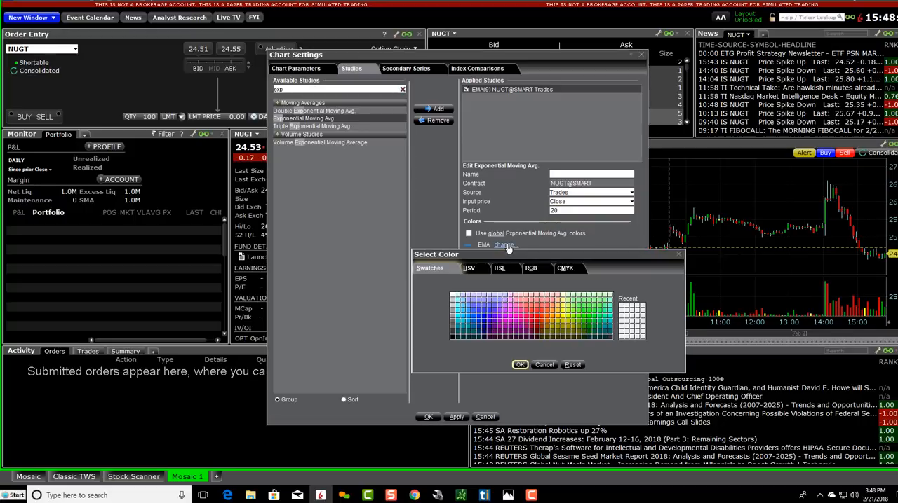
click(536, 321)
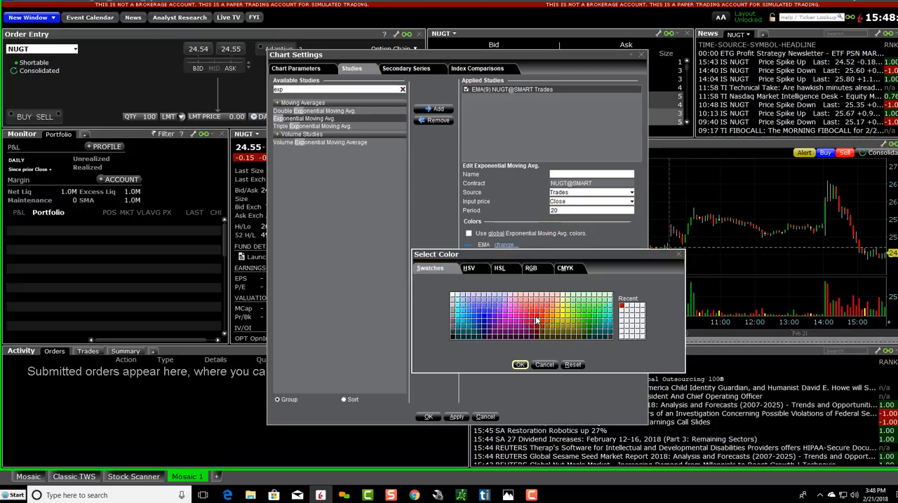
click(537, 318)
click(520, 366)
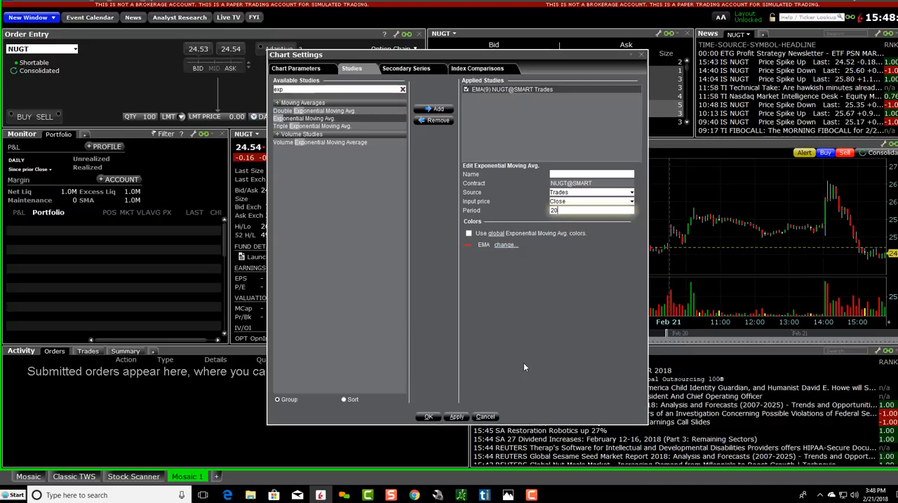
click(456, 417)
click(428, 418)
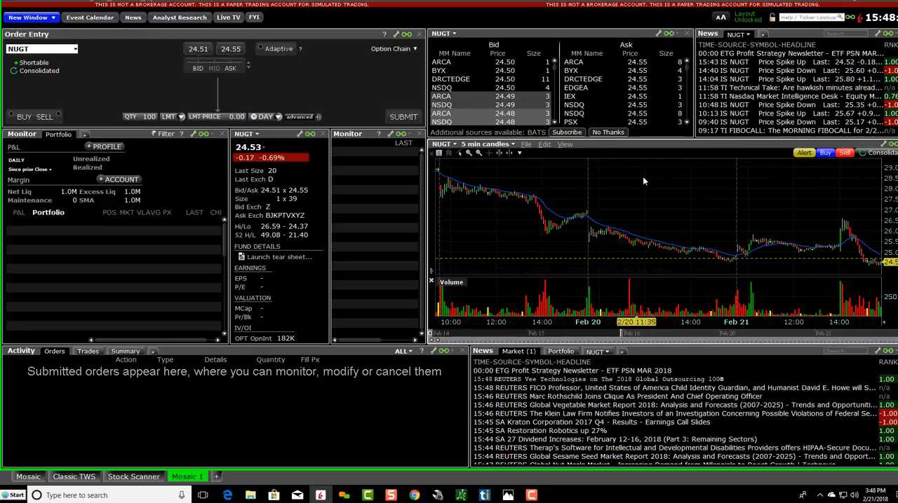
Step: Reopen the NUGT chart's studies, recolor the EMA(20) line red and apply the change
click(542, 145)
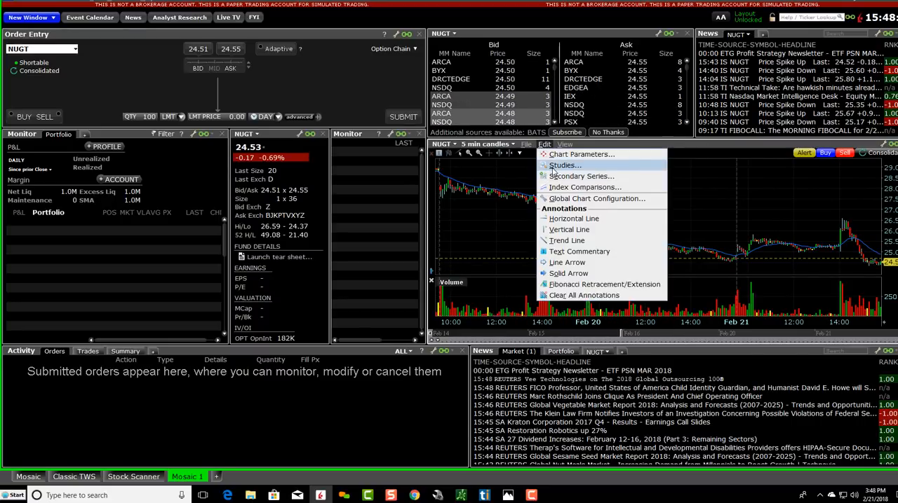
click(558, 166)
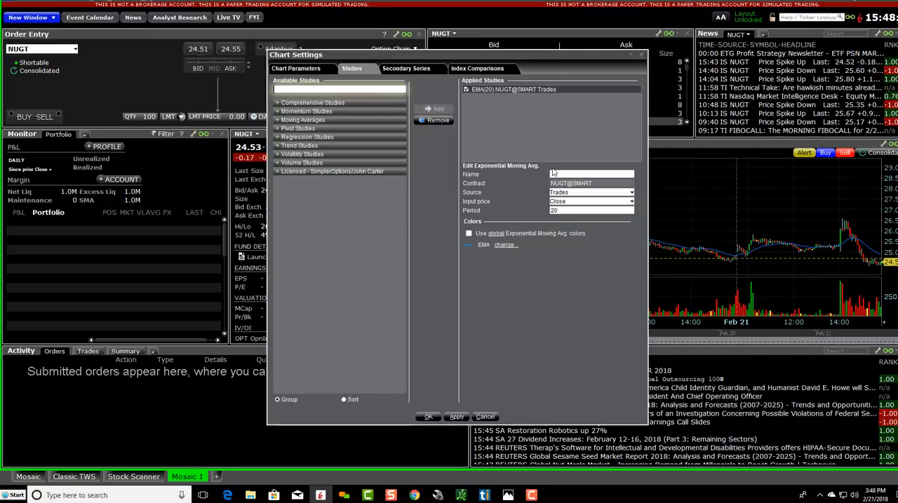
click(498, 247)
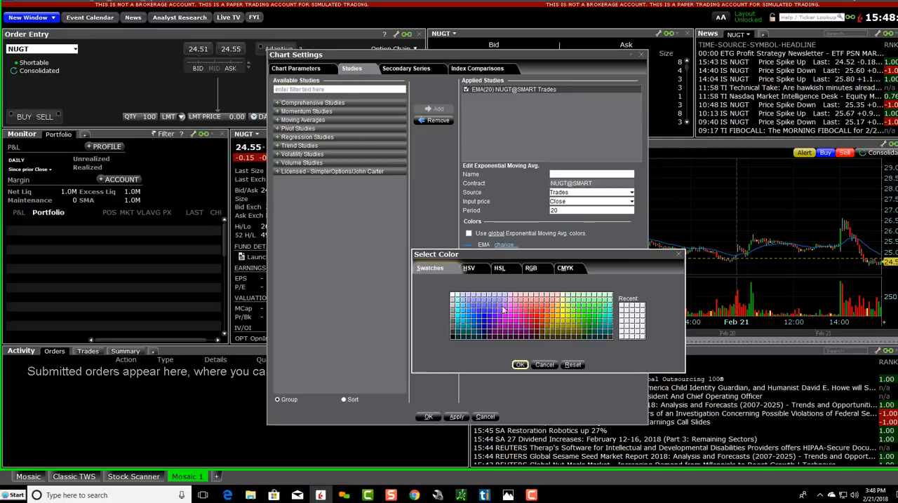
click(539, 321)
click(519, 365)
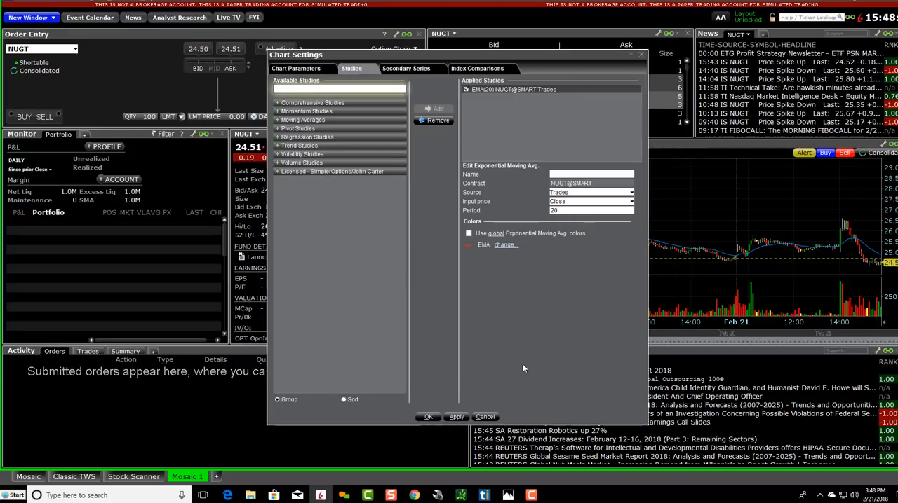
click(455, 418)
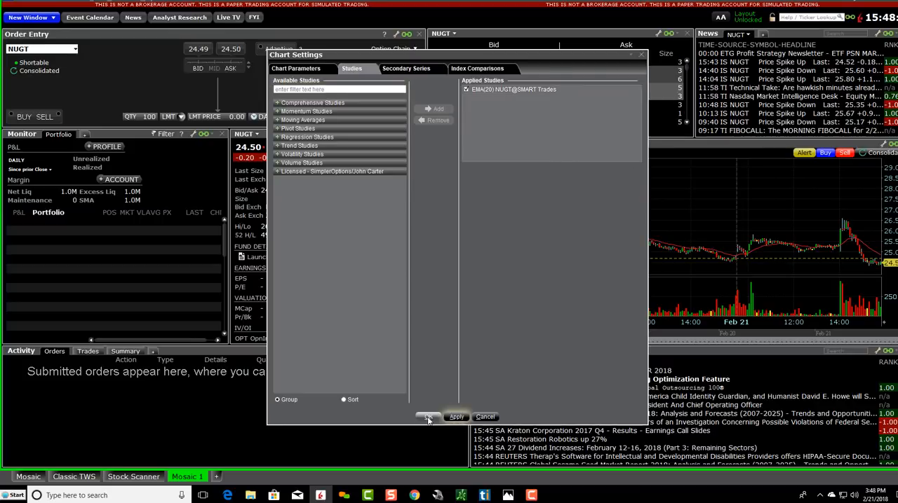
click(428, 418)
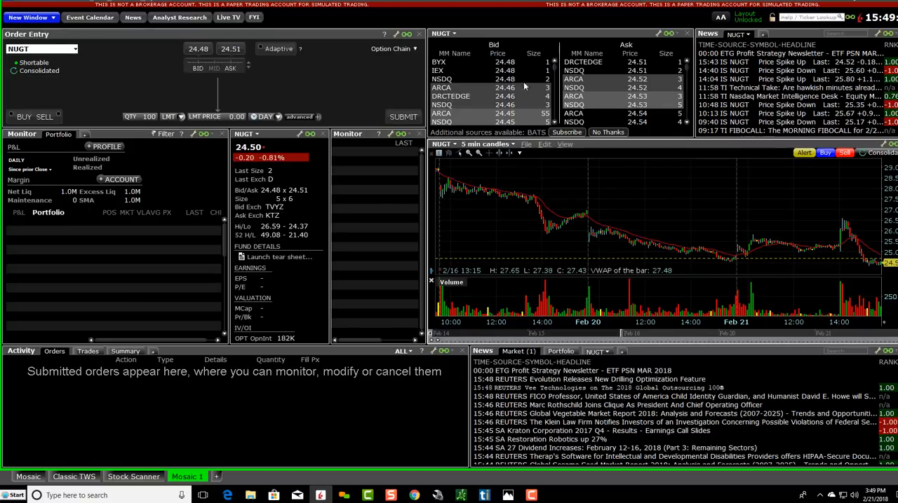
Step: Find Intraday Volume Weighted Average Price with the filter "vw", add it to the NUGT chart's applied studies and remove it again
click(547, 145)
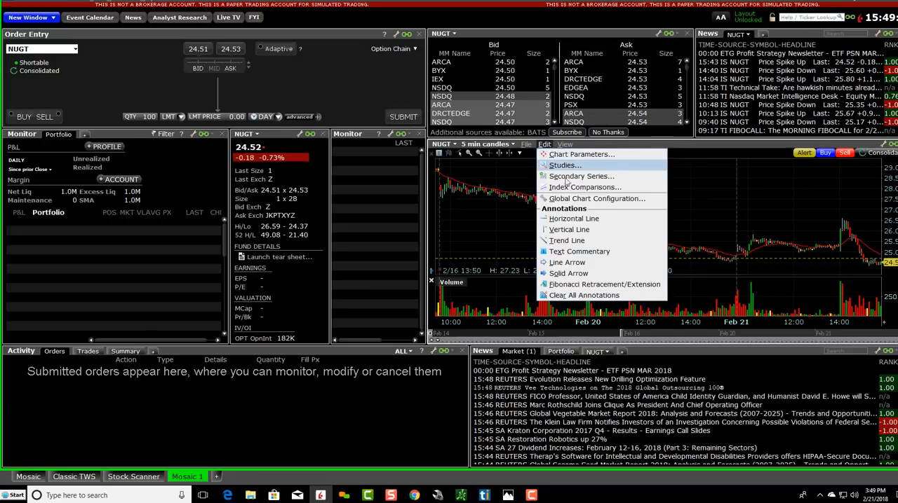
click(561, 165)
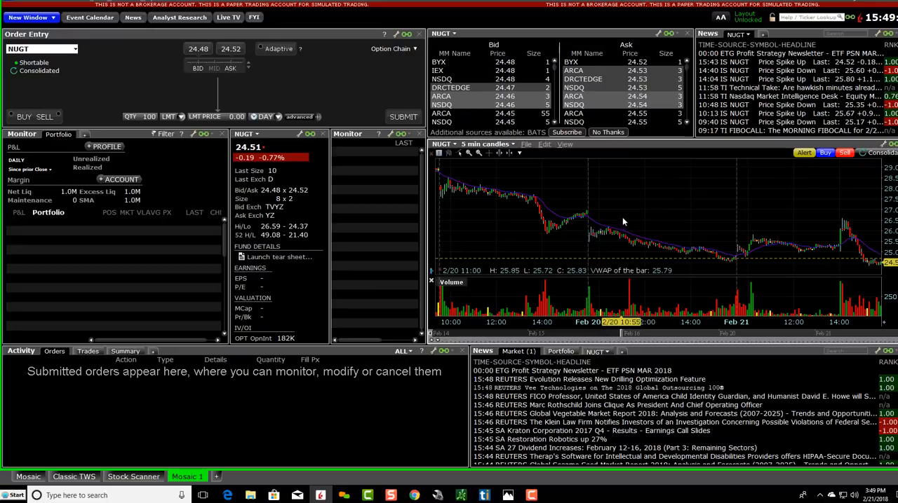
click(546, 145)
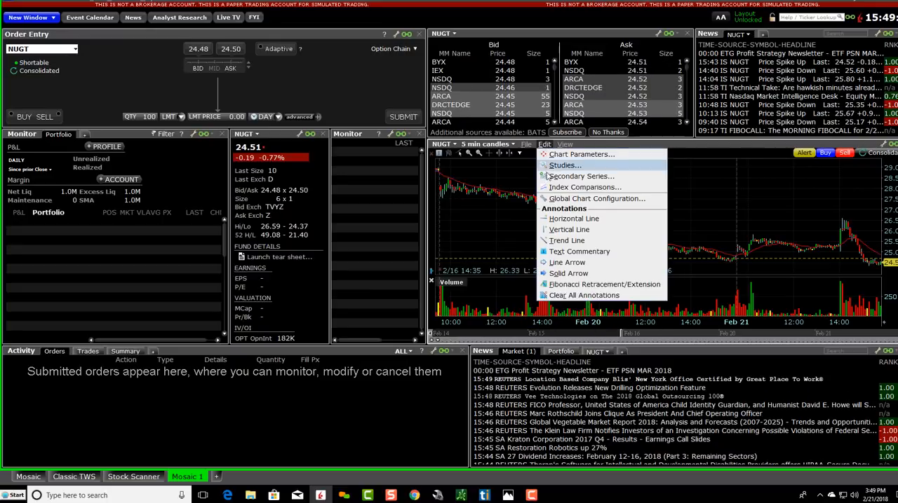
click(550, 172)
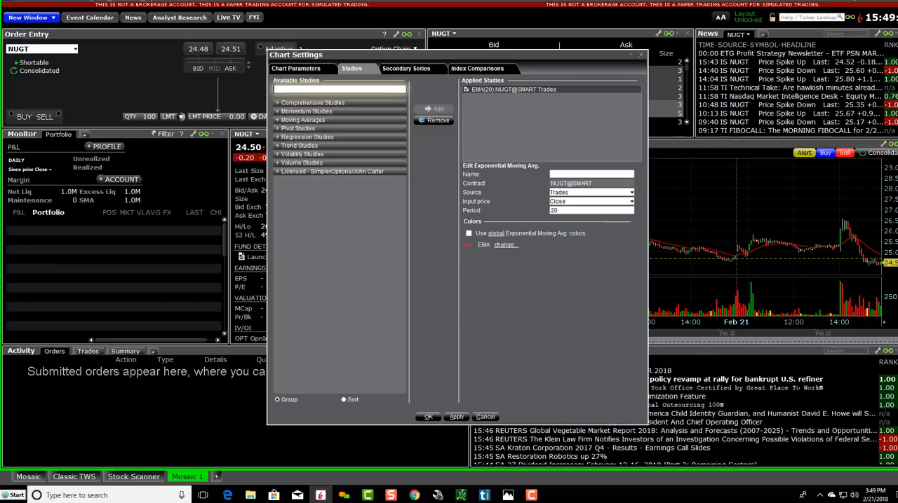
click(297, 90)
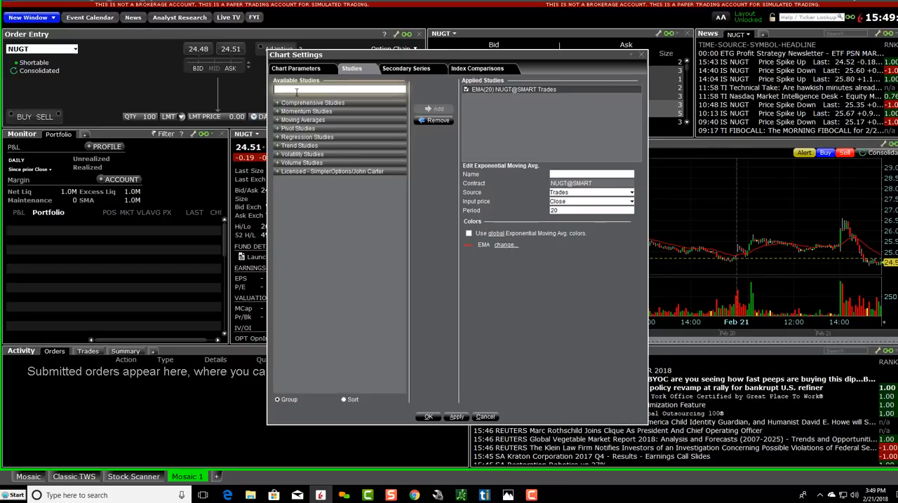
text(vw)
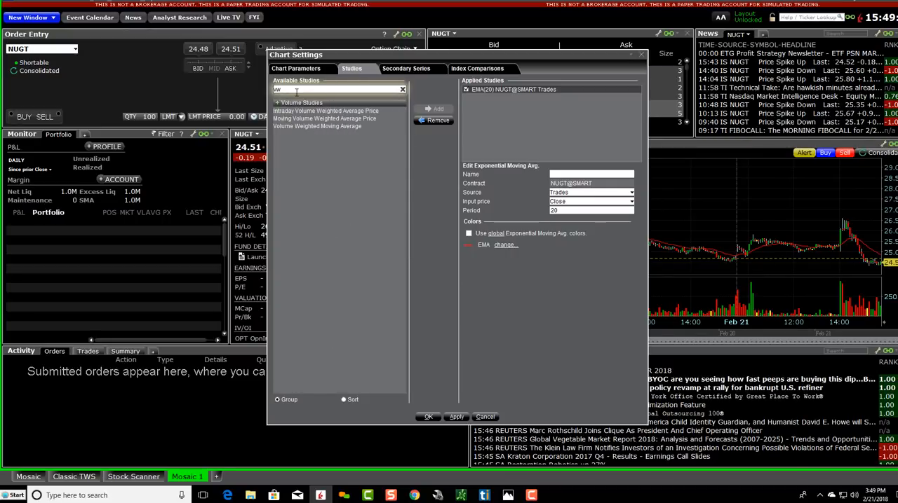
double_click(328, 112)
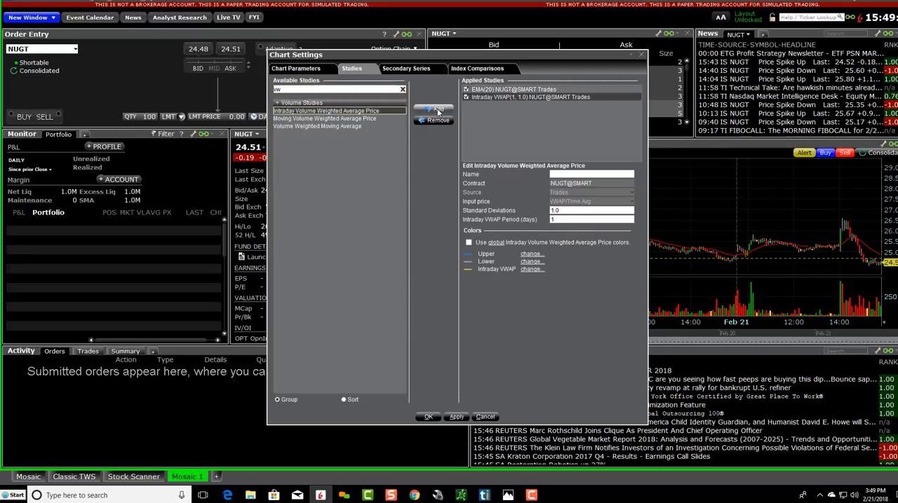
click(502, 96)
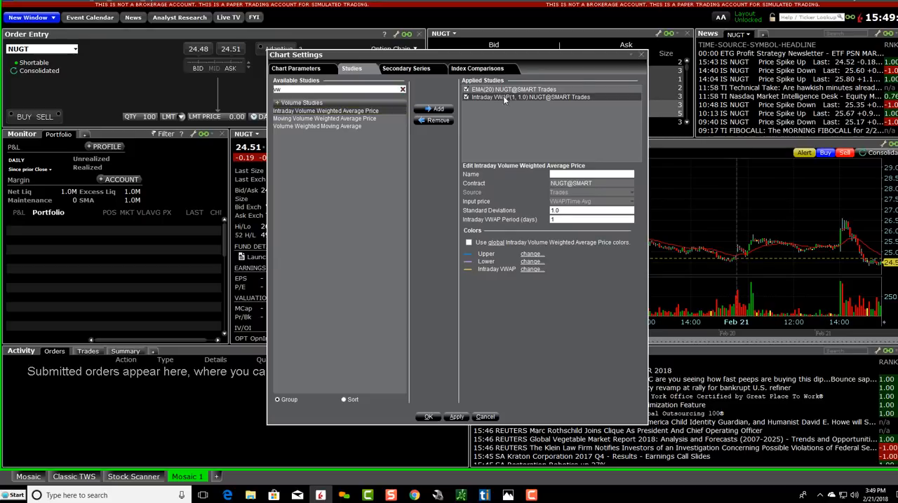
key(Delete)
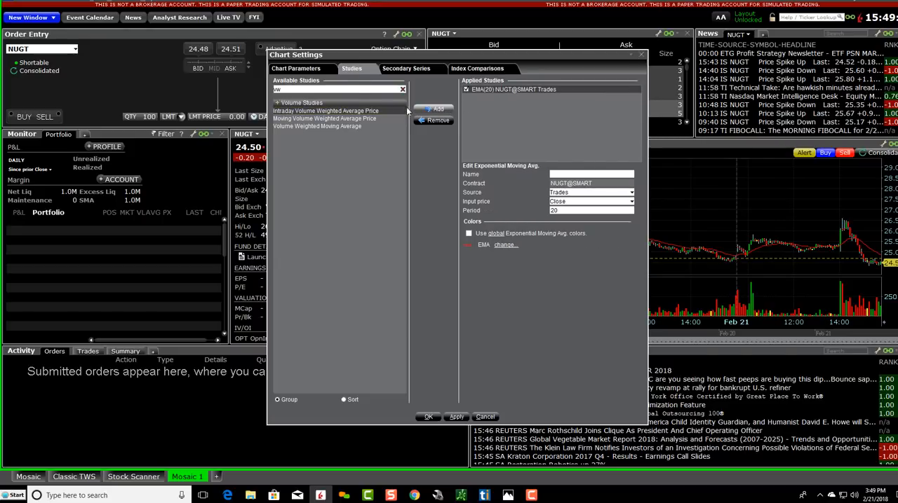
Step: Add the Intraday Volume Weighted Average Price study once more and cancel the chart settings
click(344, 90)
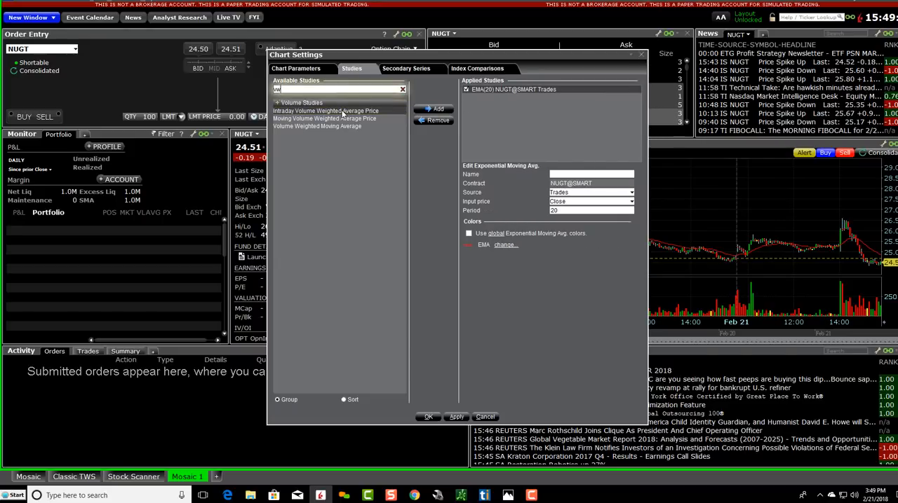
double_click(345, 111)
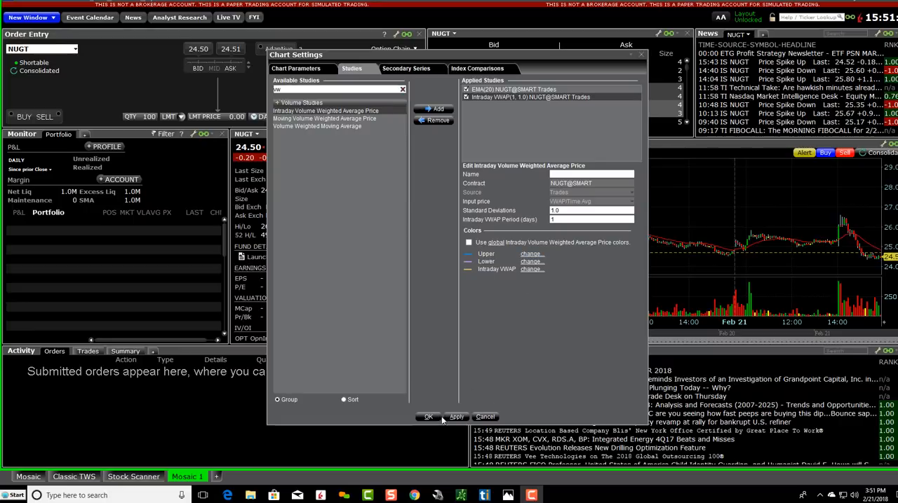
click(487, 418)
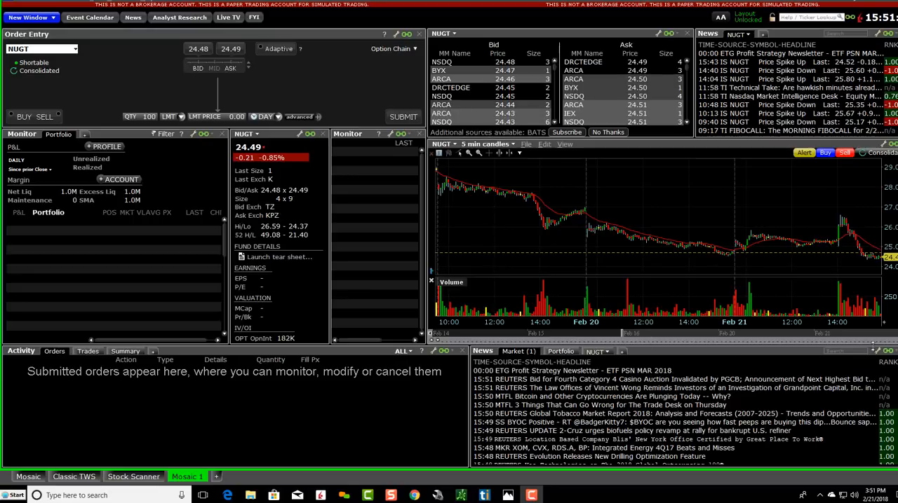
Step: Close the Market News window, then narrow the Activity window and shorten the NUGT chart to free the area below the chart
click(897, 350)
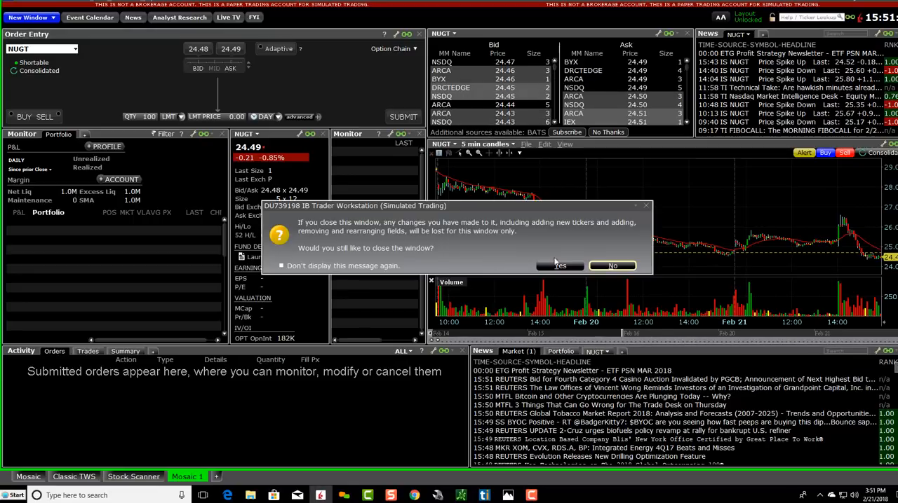
click(557, 265)
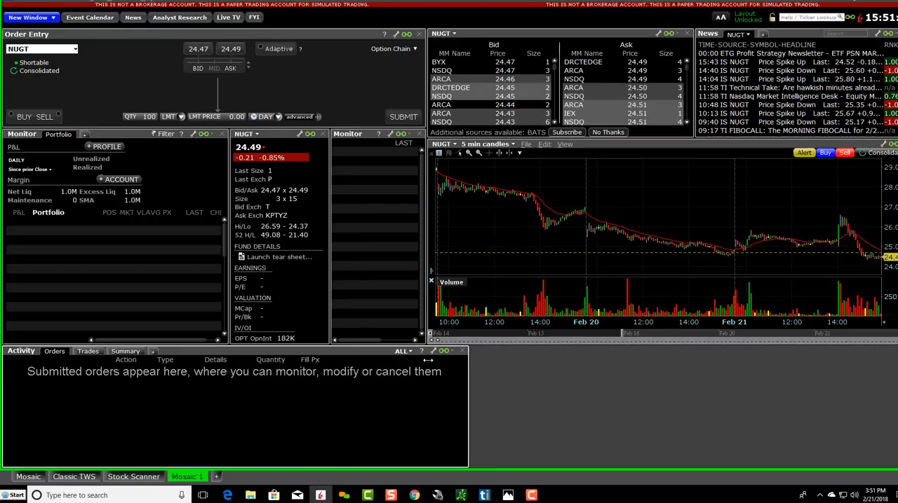
drag(428, 360, 425, 360)
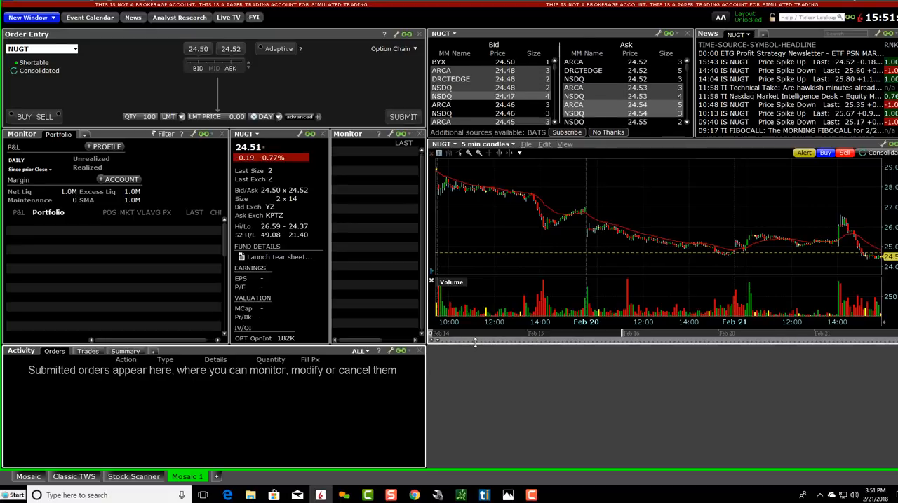
drag(475, 342, 468, 308)
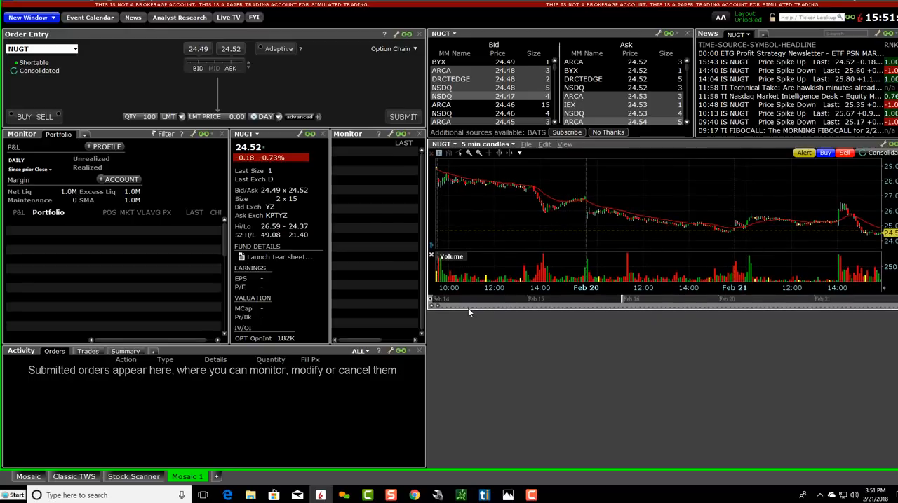
Step: Add a second Chart window for NUGT and dock it directly beneath the existing chart
click(93, 2)
mouse_move(105, 28)
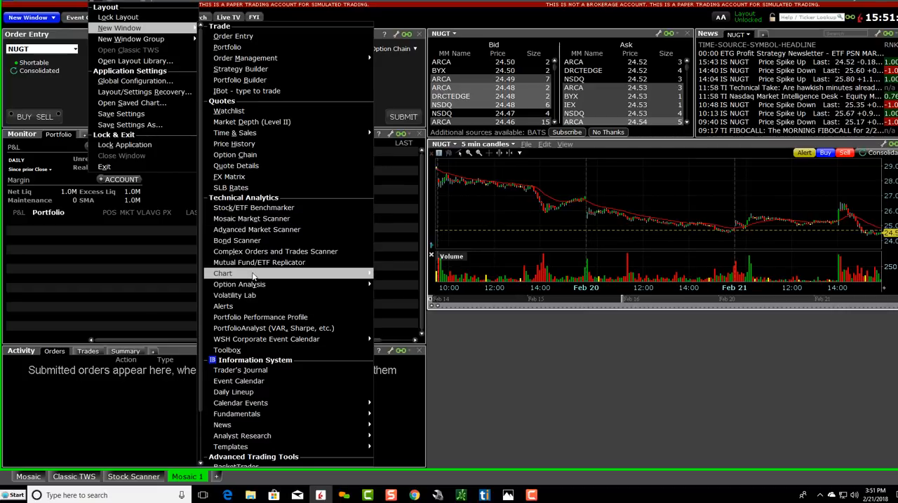
mouse_move(266, 276)
click(387, 274)
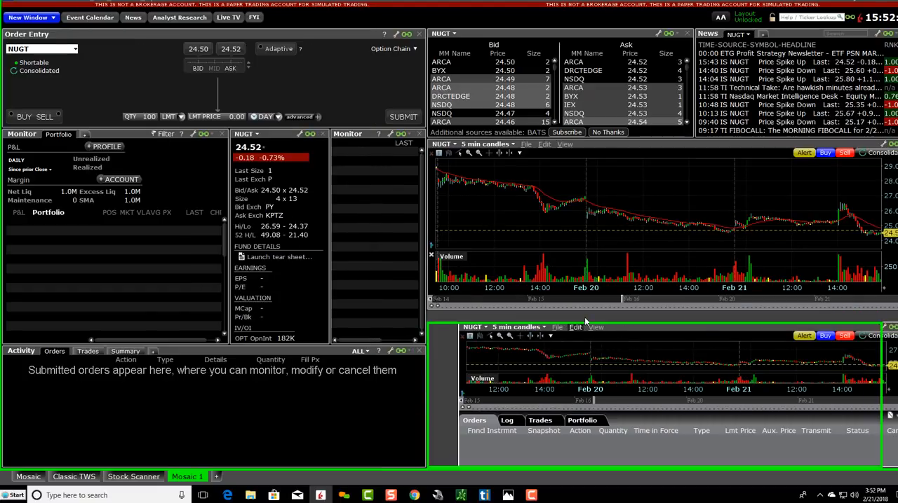
drag(659, 331, 628, 319)
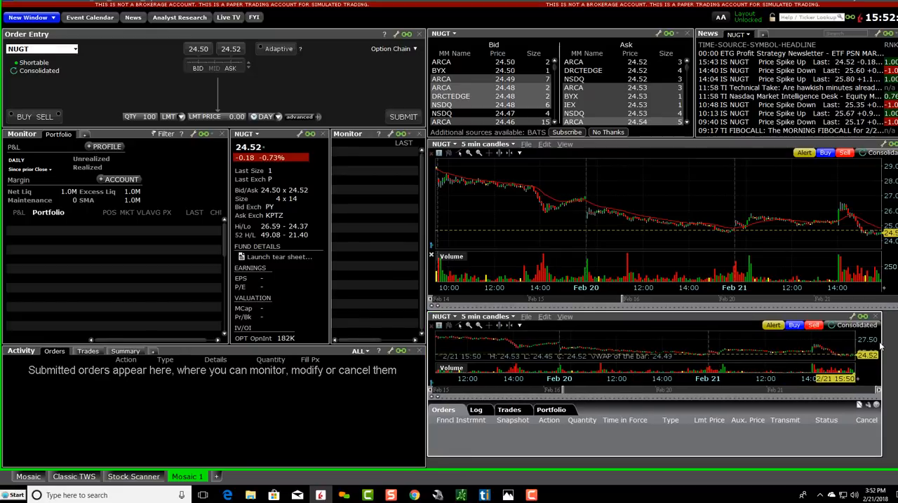
Step: Stretch the second NUGT chart to fill the remaining width and height, and collapse its orders panel
drag(895, 348, 897, 347)
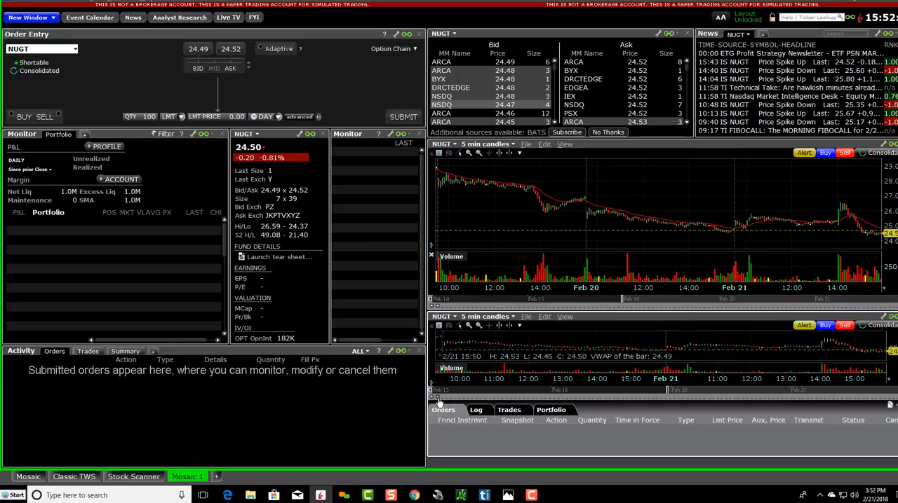
drag(457, 410, 489, 441)
drag(552, 455, 553, 467)
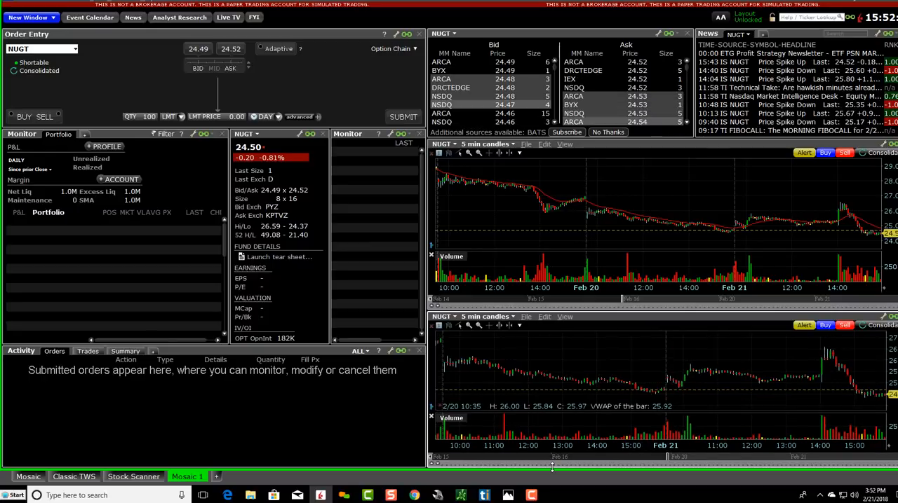
Step: Switch the upper NUGT chart to daily candles
click(486, 144)
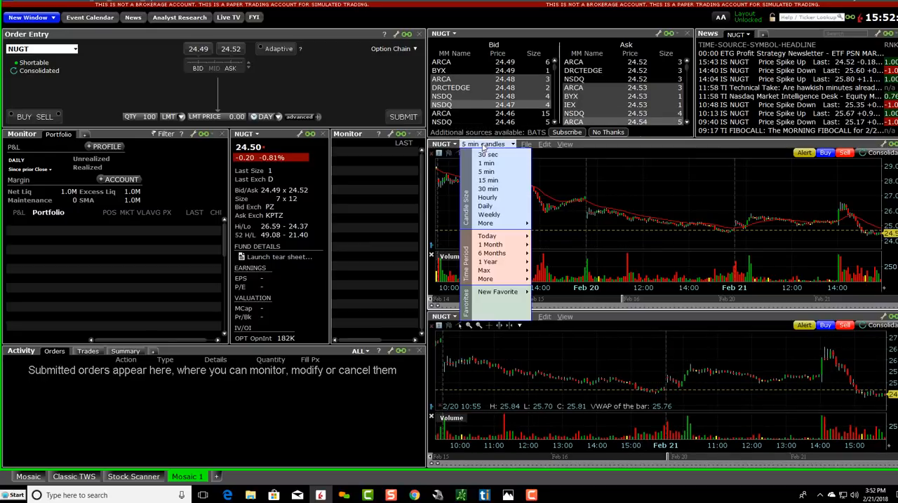
click(485, 206)
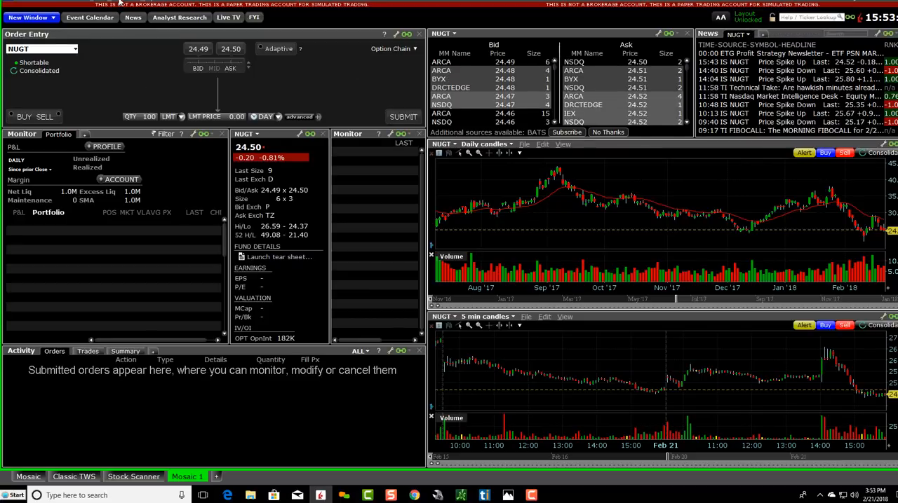
Step: Open the Save Settings As dialog to view the saved settings files, and cancel it without saving
click(99, 3)
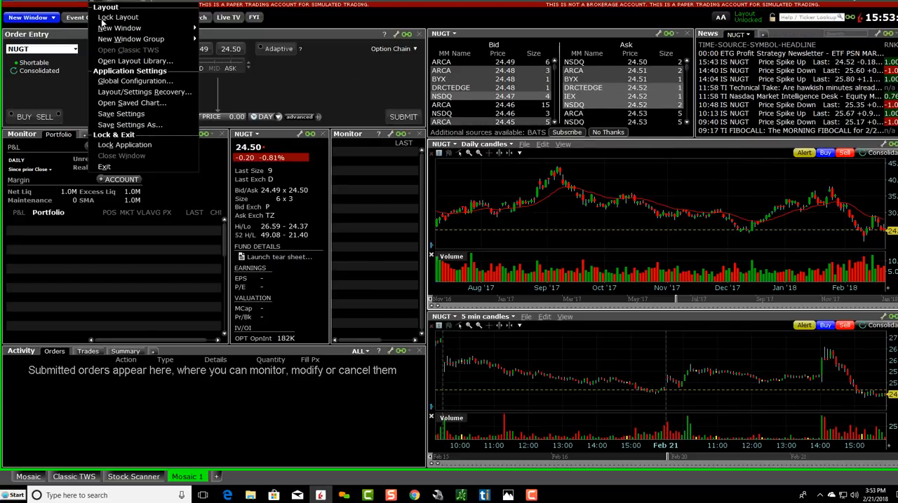
click(135, 125)
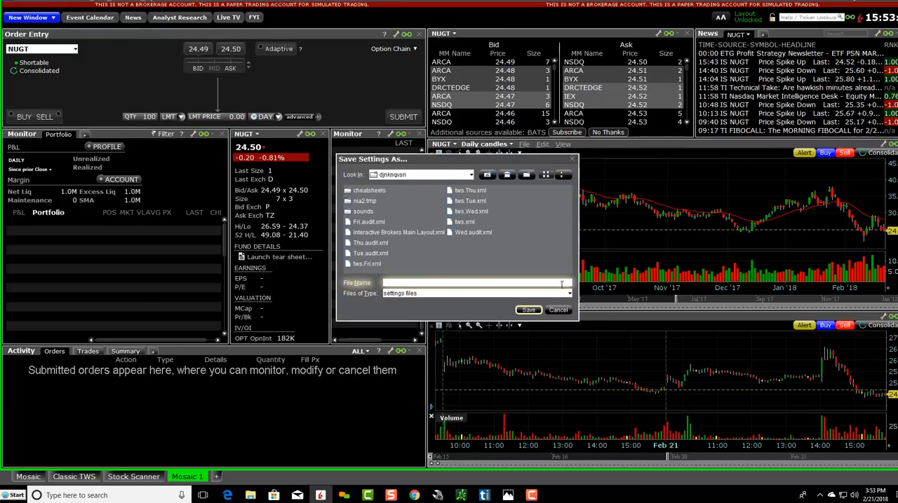
click(555, 311)
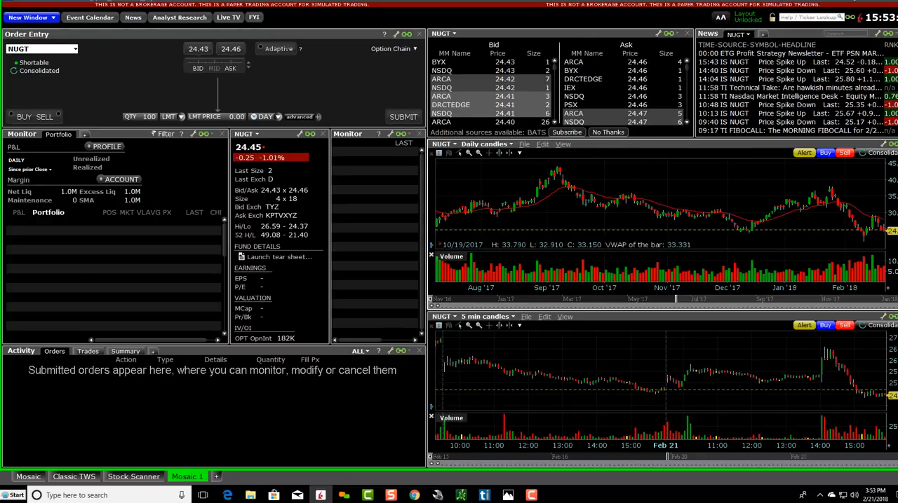
Step: Restore the layout of Wednesday, February 21, 2018 (tws.Wed.xml) with Layout/Settings Recovery
click(96, 2)
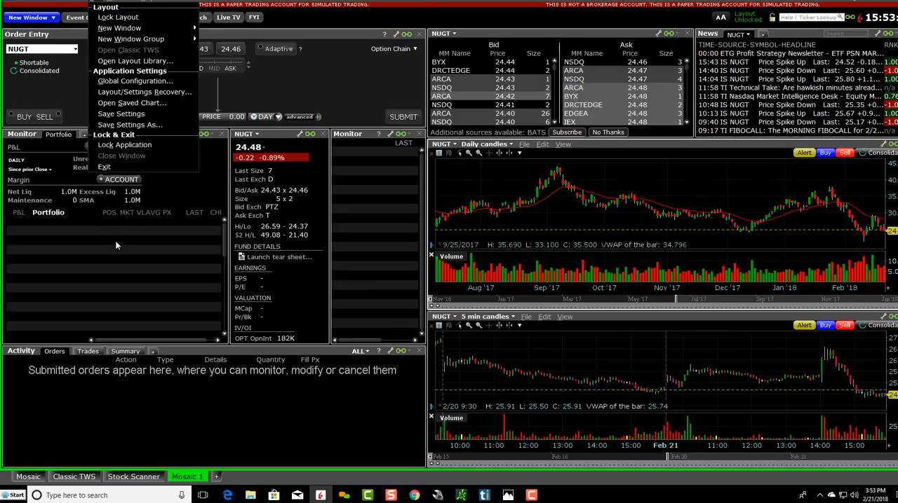
click(359, 32)
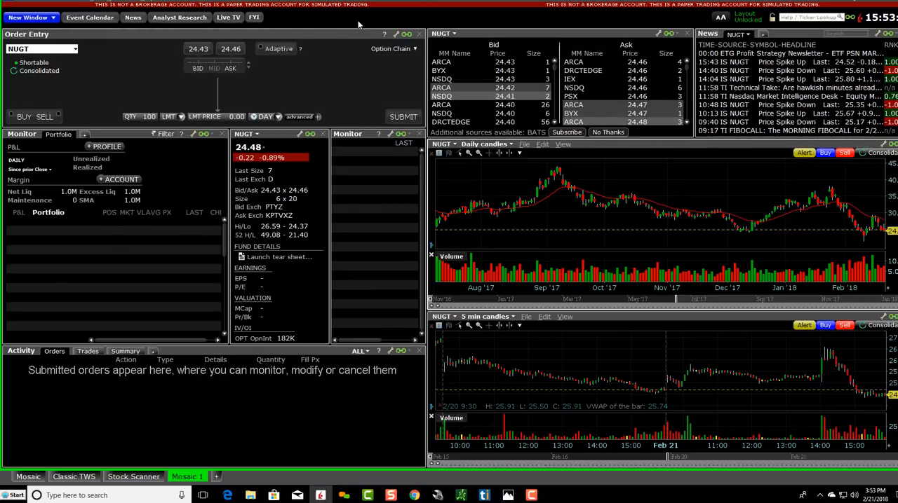
click(95, 4)
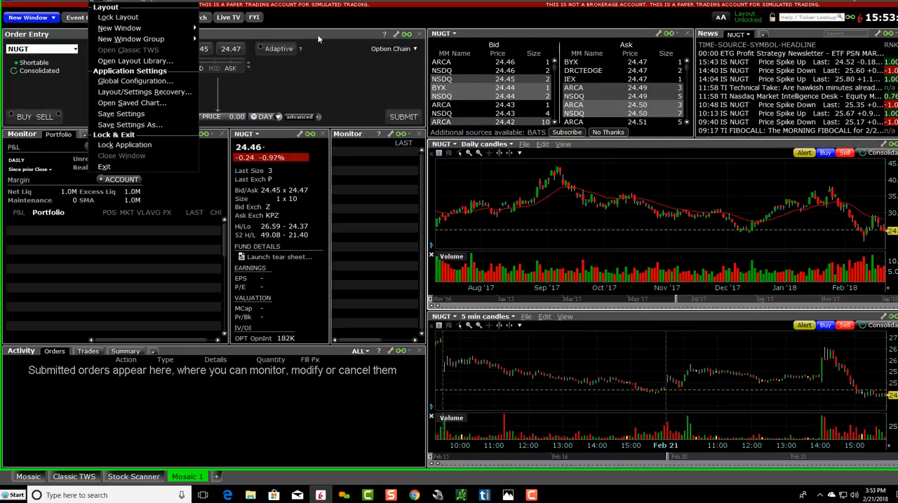
click(144, 92)
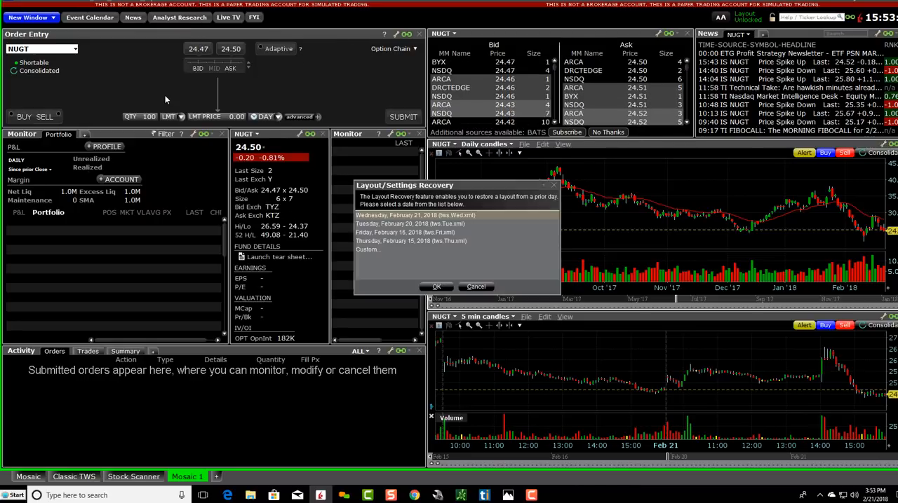
click(435, 287)
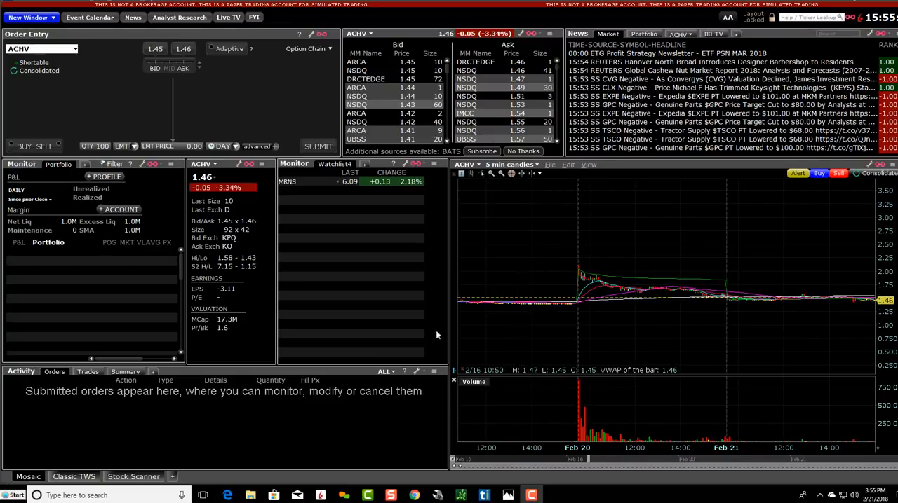
Step: Switch to Chrome and bring up the Stock Market Community group page on Facebook
click(414, 495)
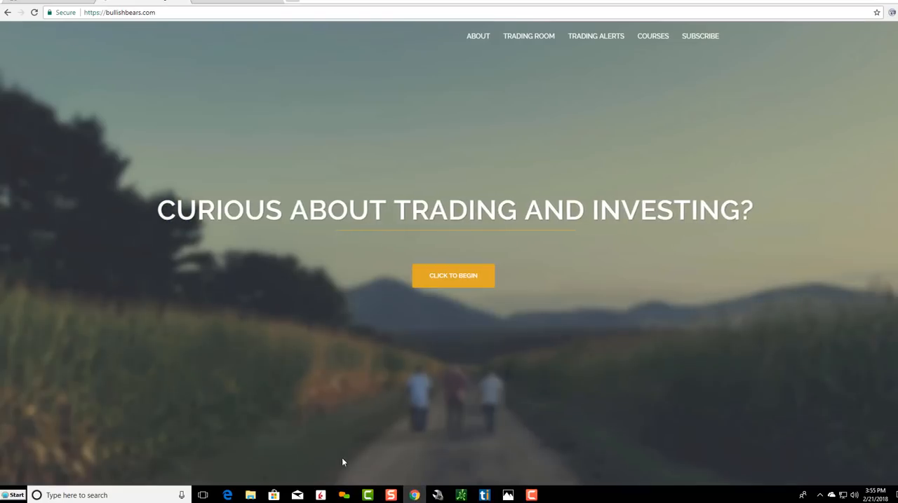
click(64, 2)
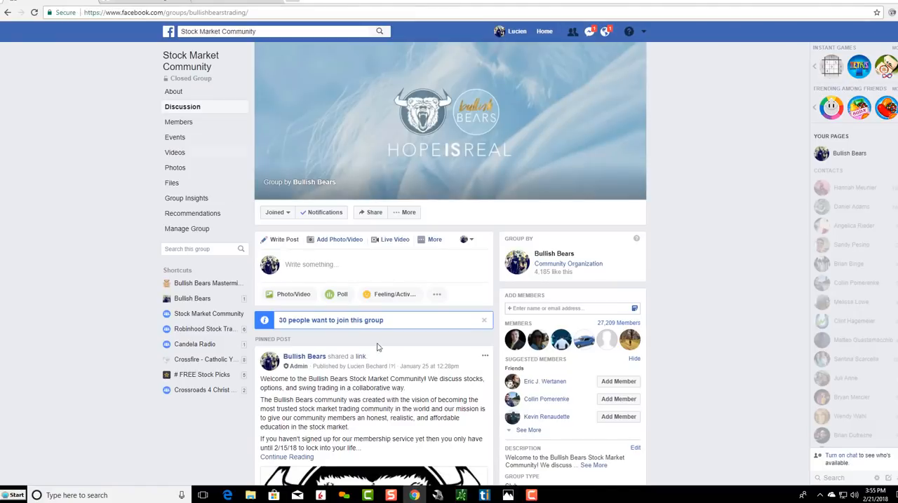